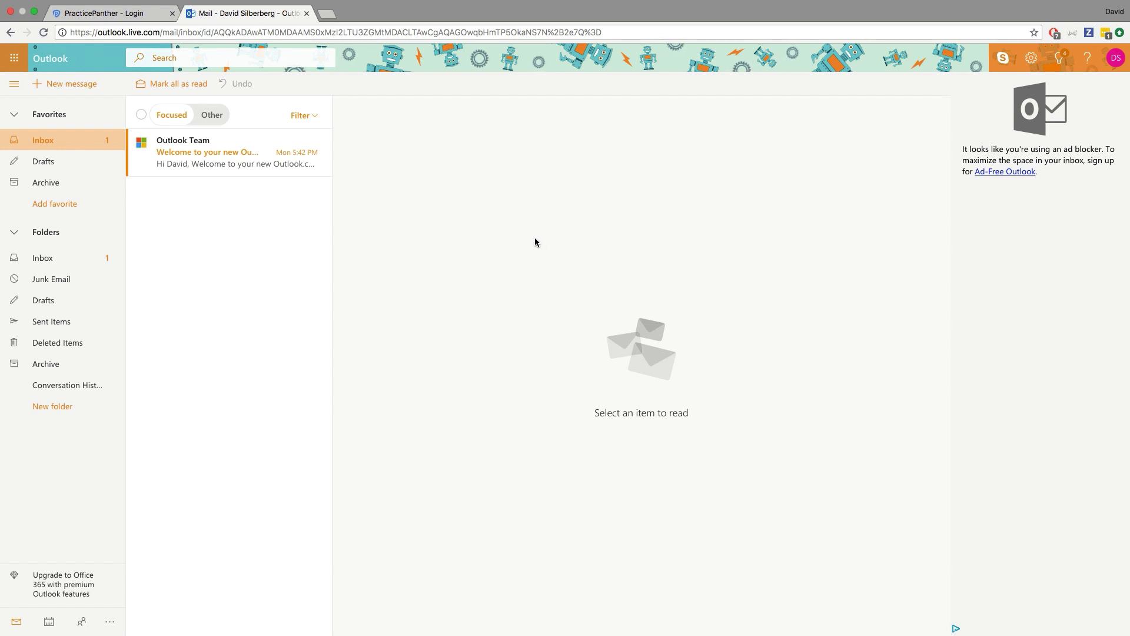
Open the Outlook Team welcome email and add the 'practicepanther' add-in from Get Add-ins.
click(294, 162)
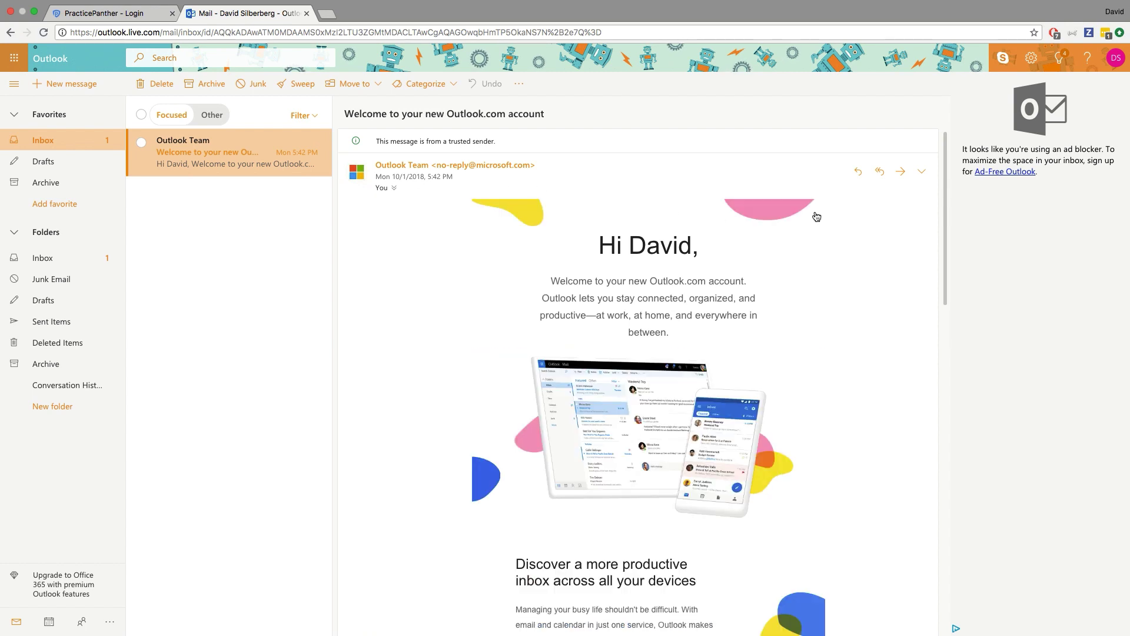
click(922, 174)
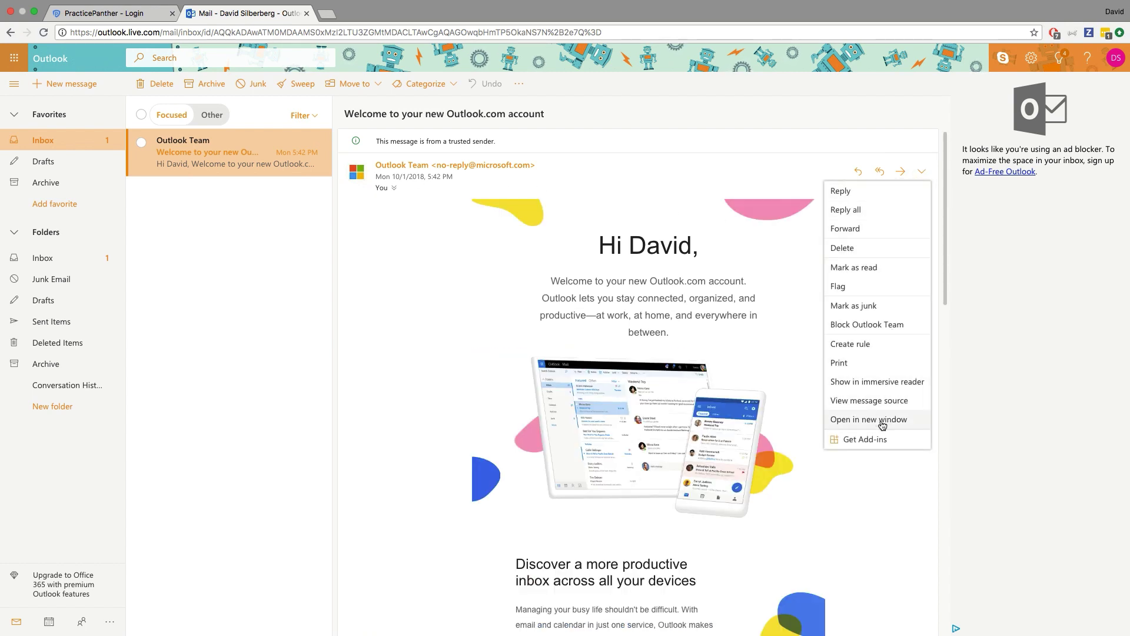
click(865, 440)
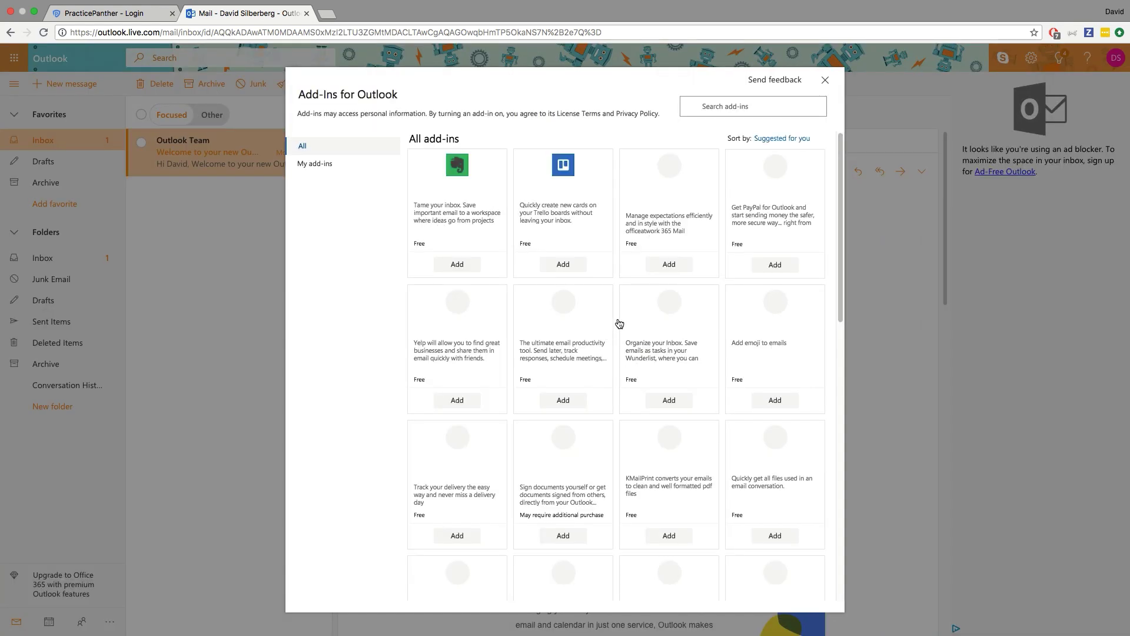
click(734, 111)
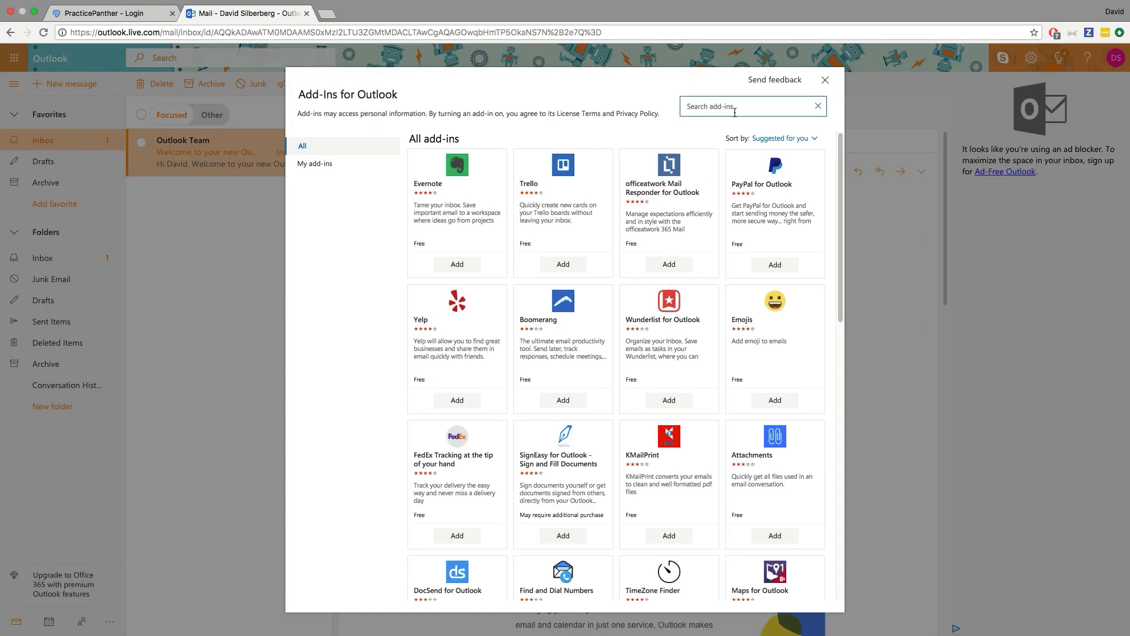
text(practicepanther)
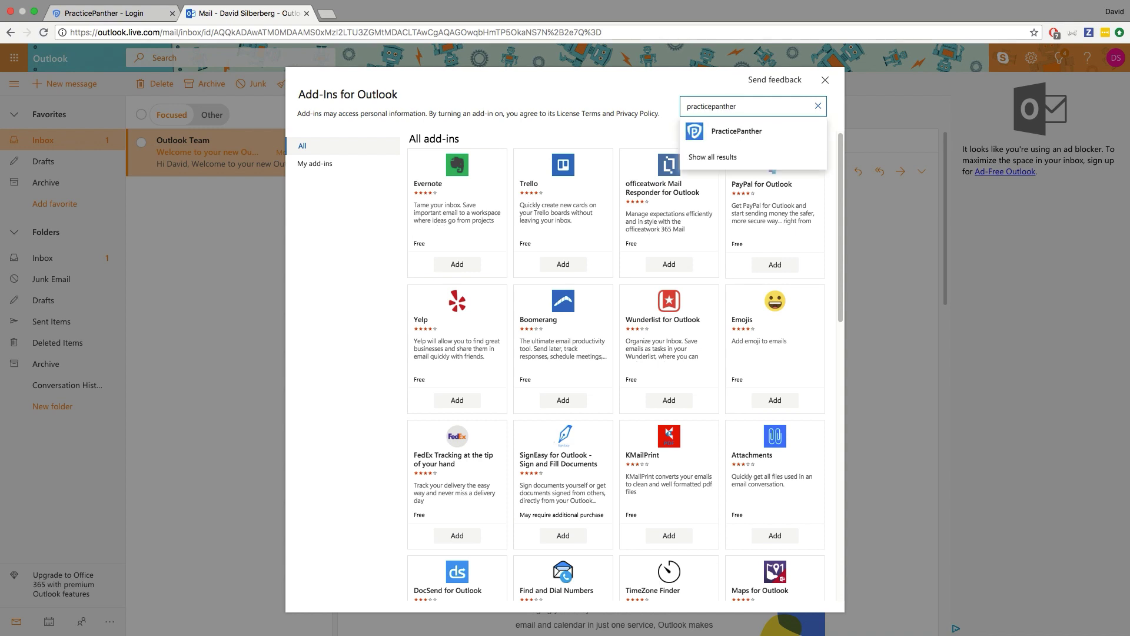
click(736, 130)
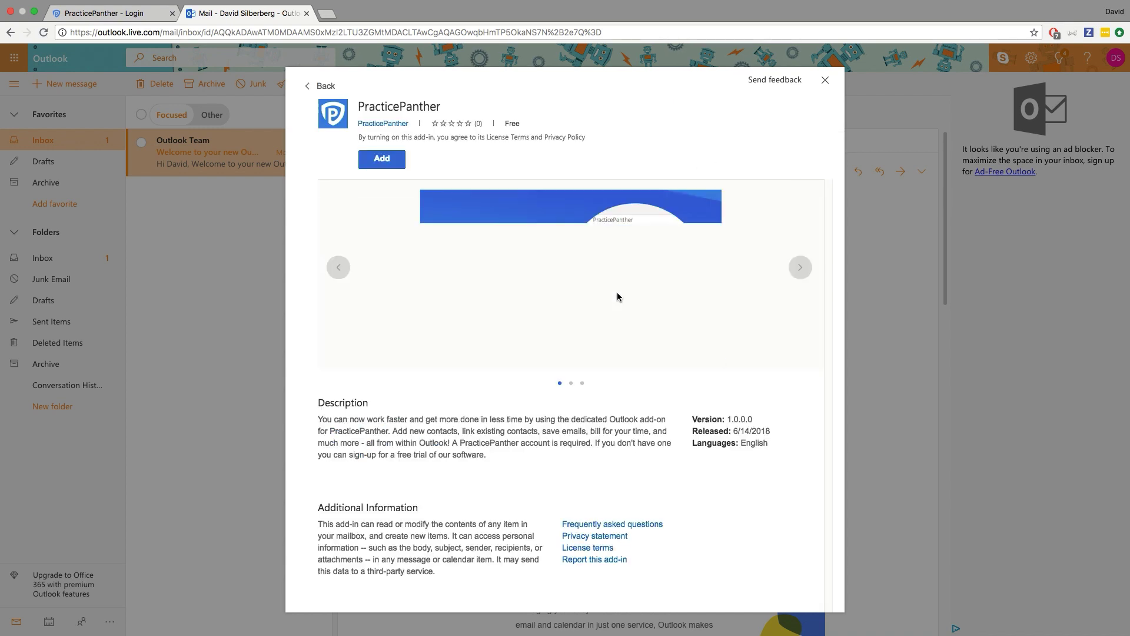
click(381, 159)
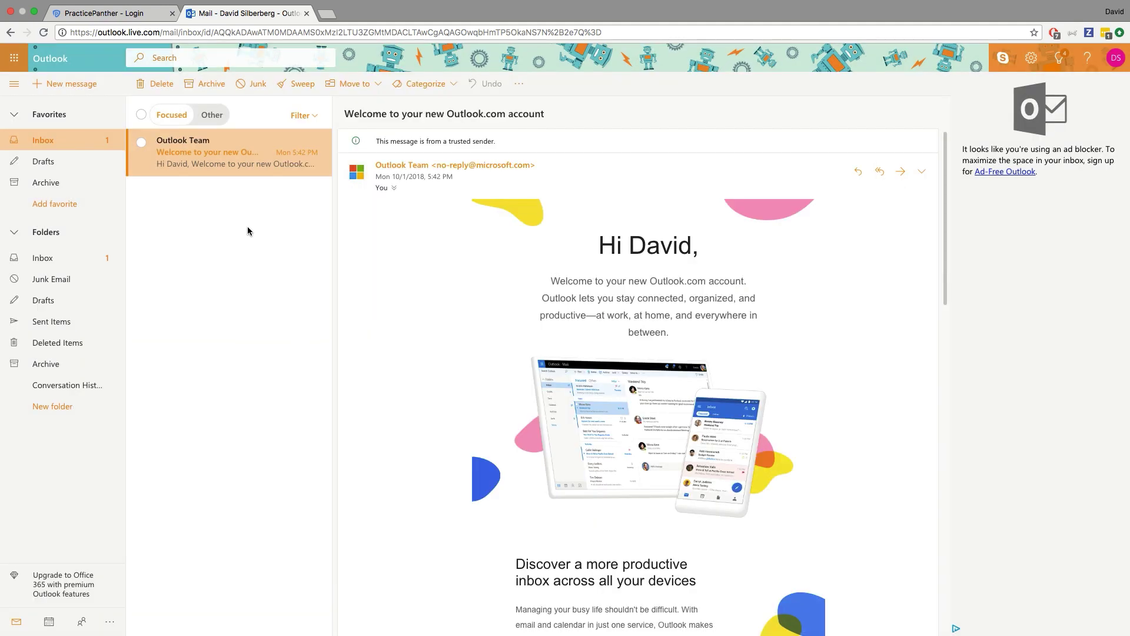
Reload Outlook and launch PracticePanther from the welcome email's More actions menu.
click(44, 33)
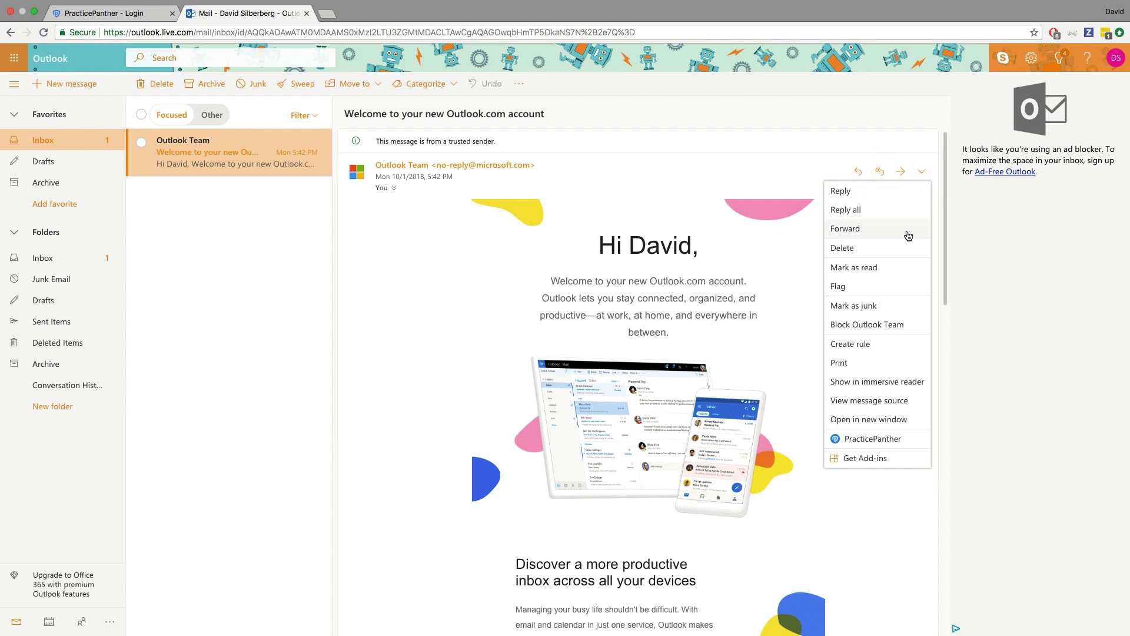
click(880, 444)
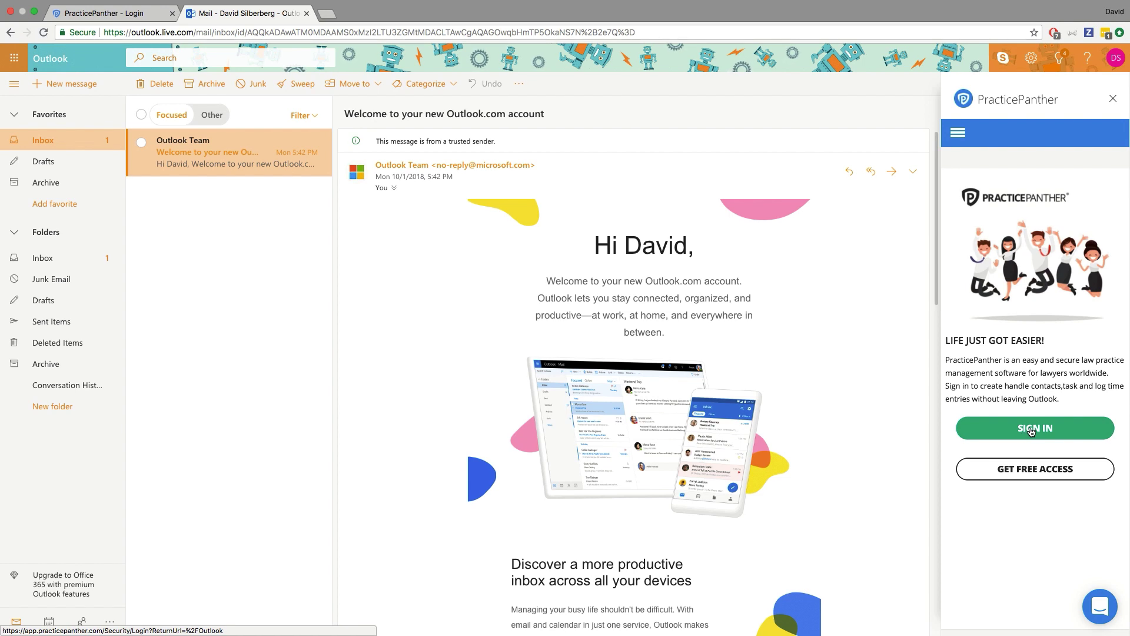
Sign in to PracticePanther using the saved login from the autofill suggestions.
click(1030, 431)
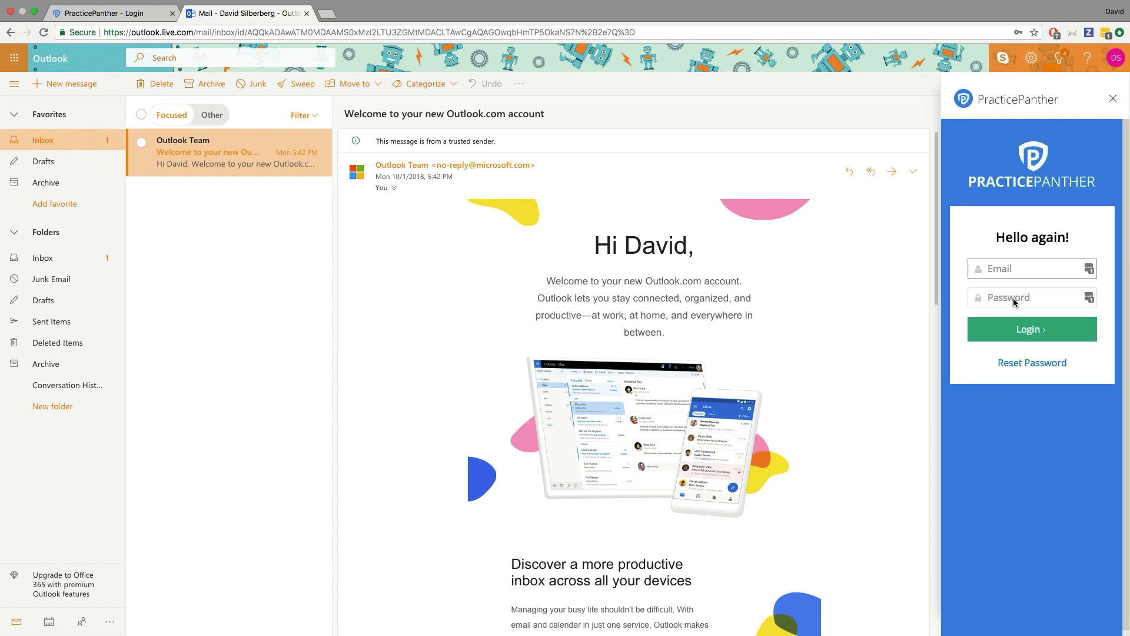
click(1024, 272)
text(davi)
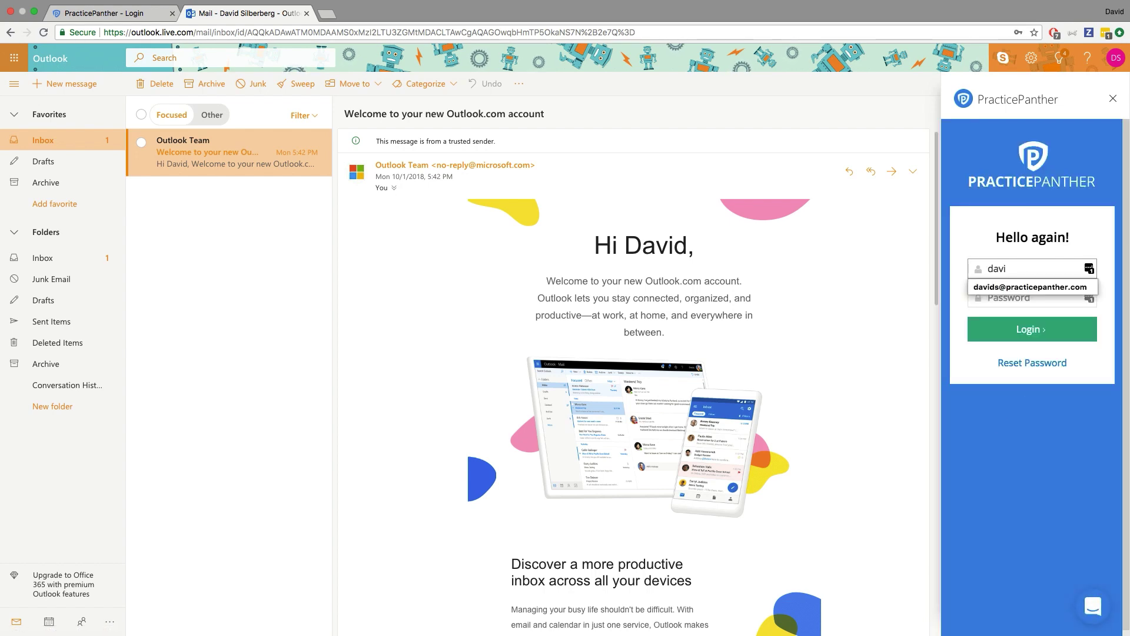
key(Down)
key(Return)
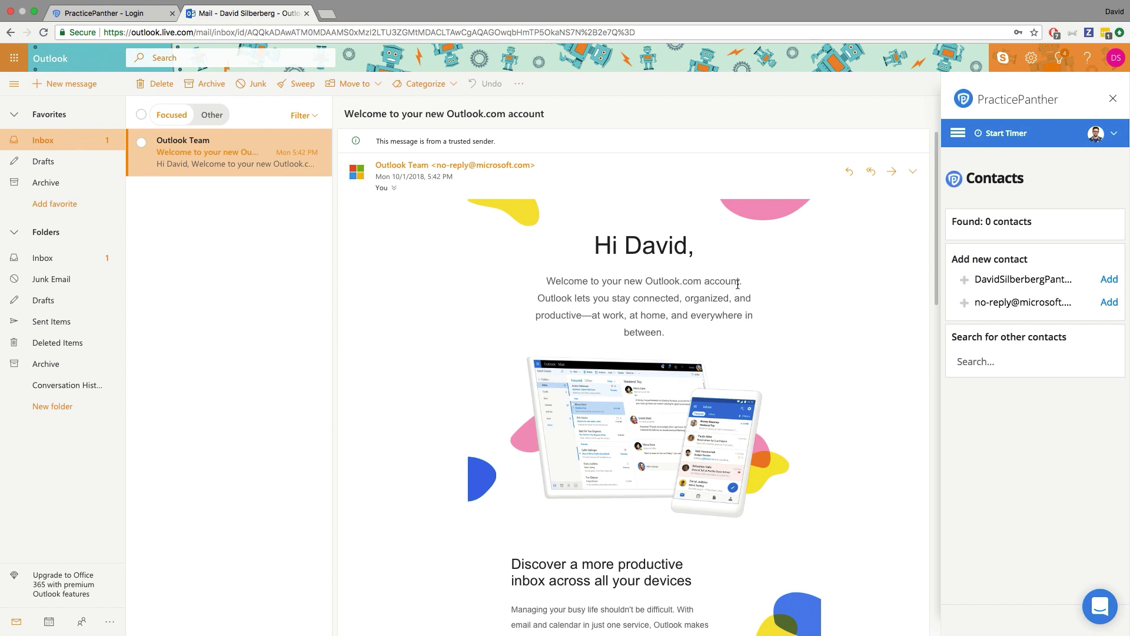
Open and dismiss the message's More actions list, then highlight the 'Found: 0' contacts result.
click(913, 172)
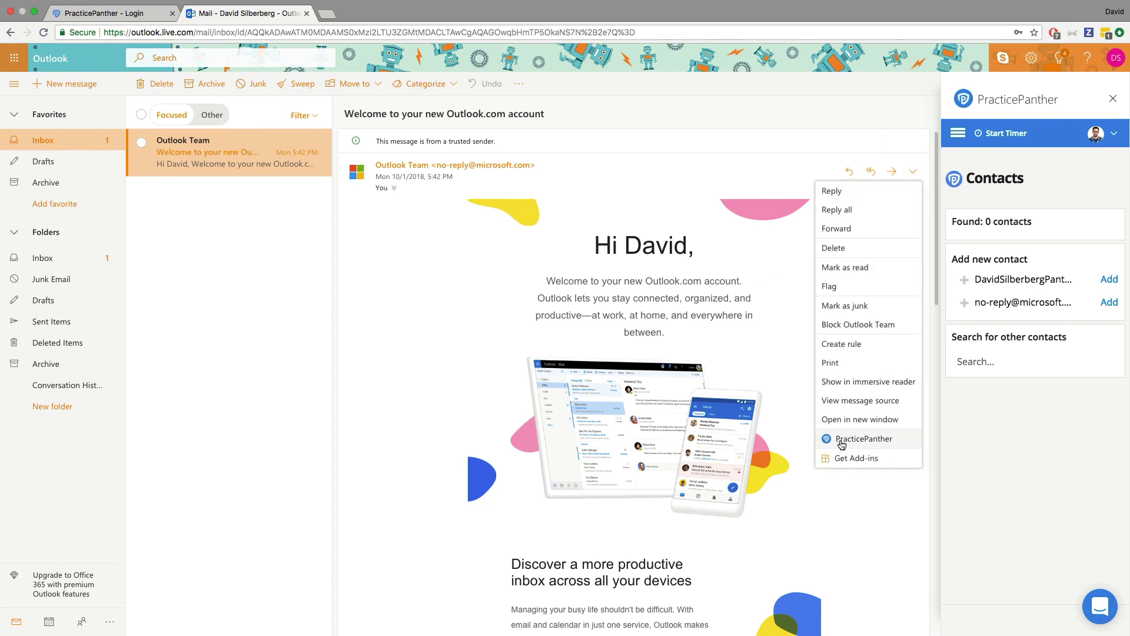
click(994, 135)
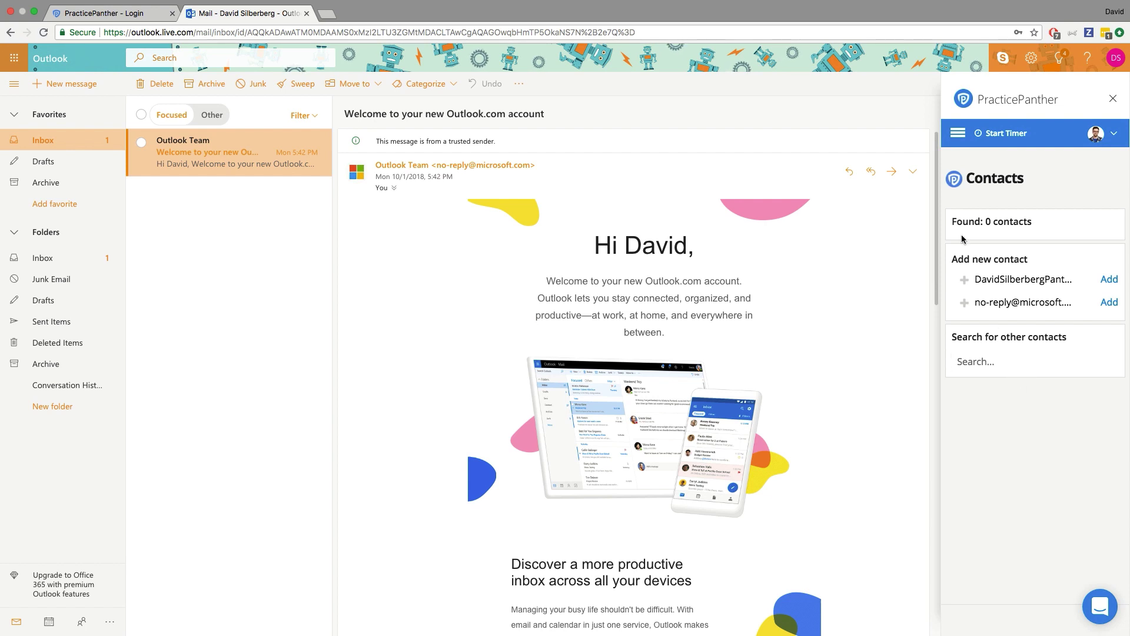
drag(957, 222, 1033, 223)
Start a new contact from the email's first suggested sender.
click(1032, 223)
drag(952, 261, 1029, 264)
click(1039, 246)
click(1109, 283)
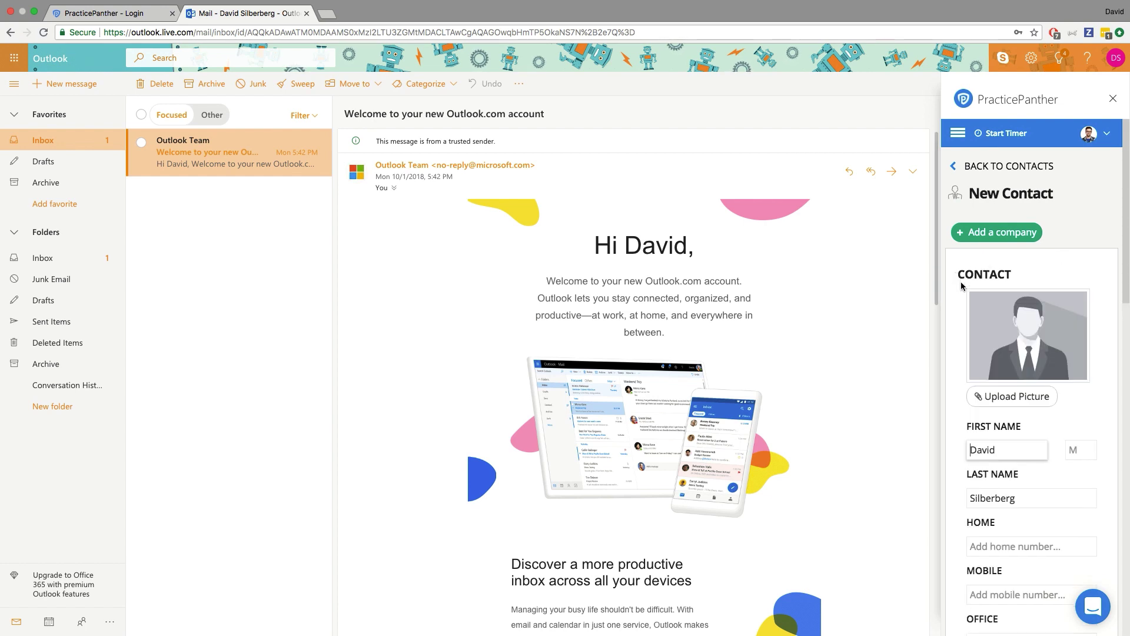
Scroll down the new contact form and check the additional invoice recipient list.
scroll(1091, 270, down, 1)
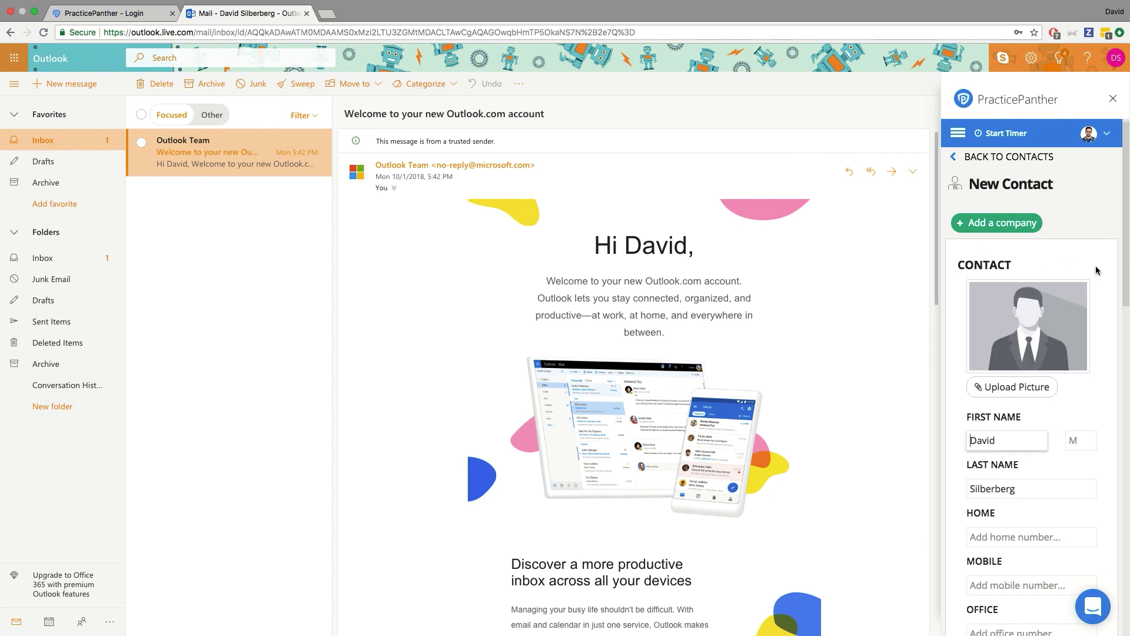
scroll(1092, 271, down, 3)
scroll(1096, 270, down, 5)
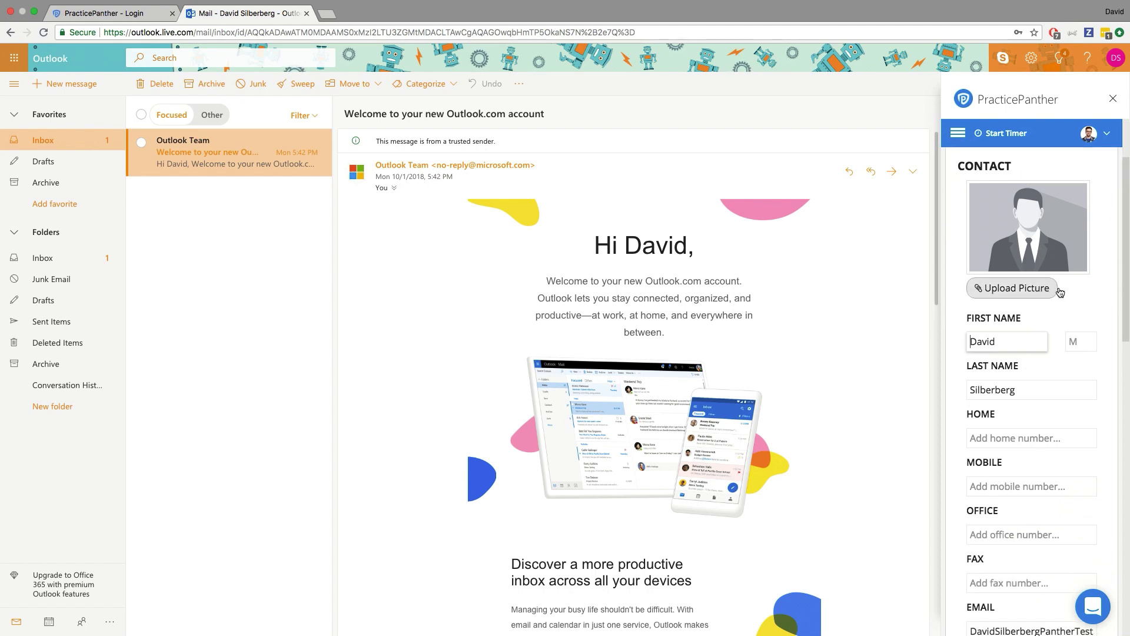
scroll(1041, 294, down, 10)
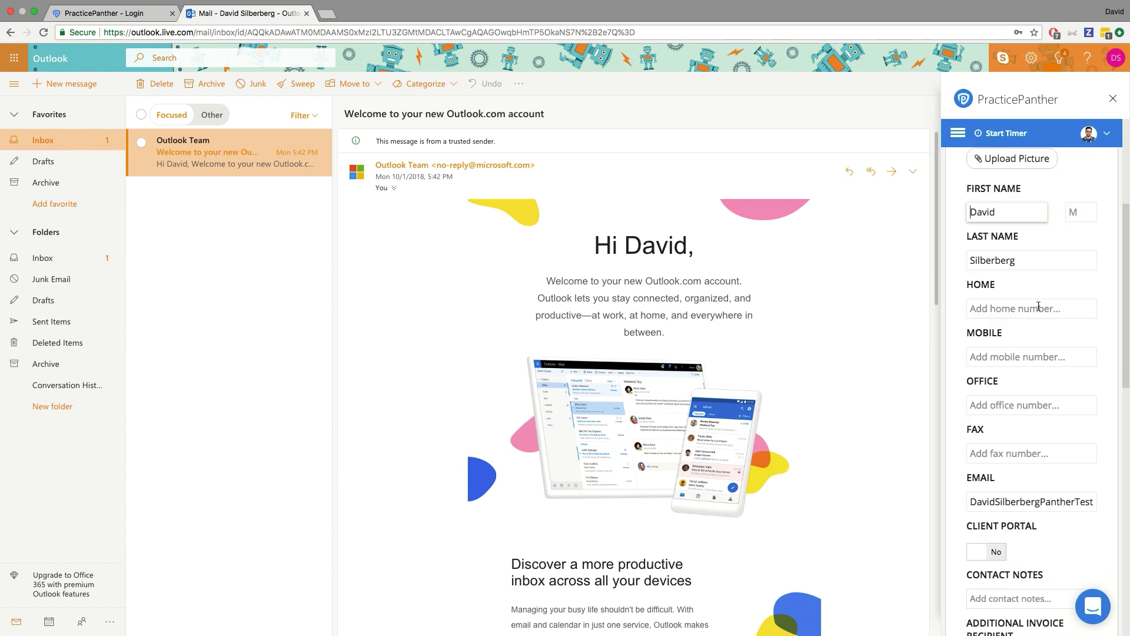
scroll(1049, 321, down, 14)
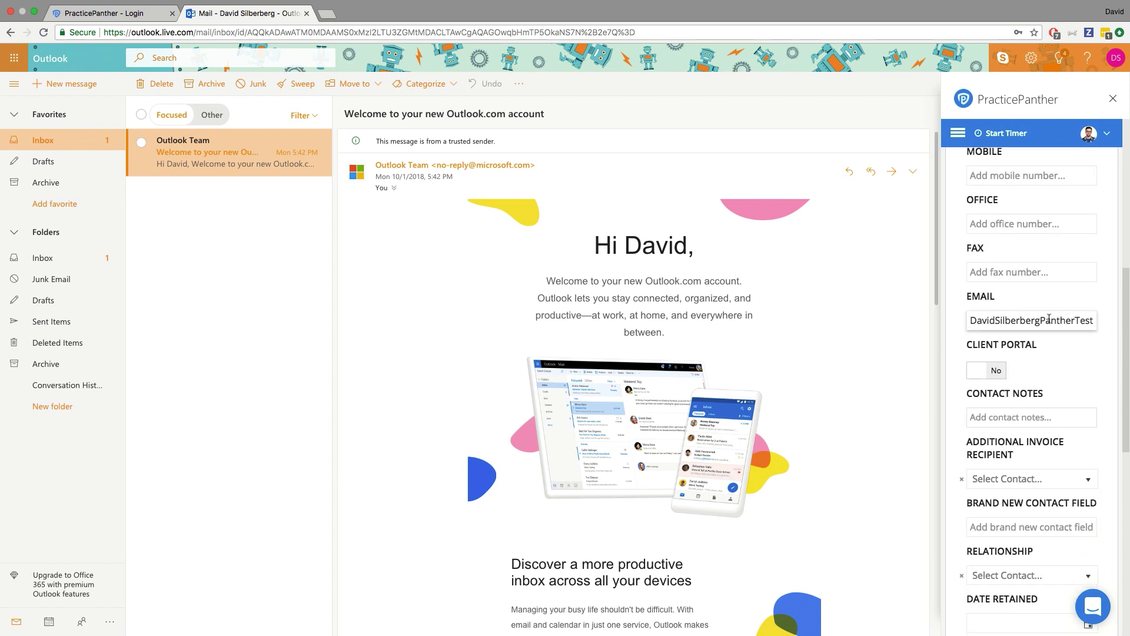
scroll(1049, 321, down, 3)
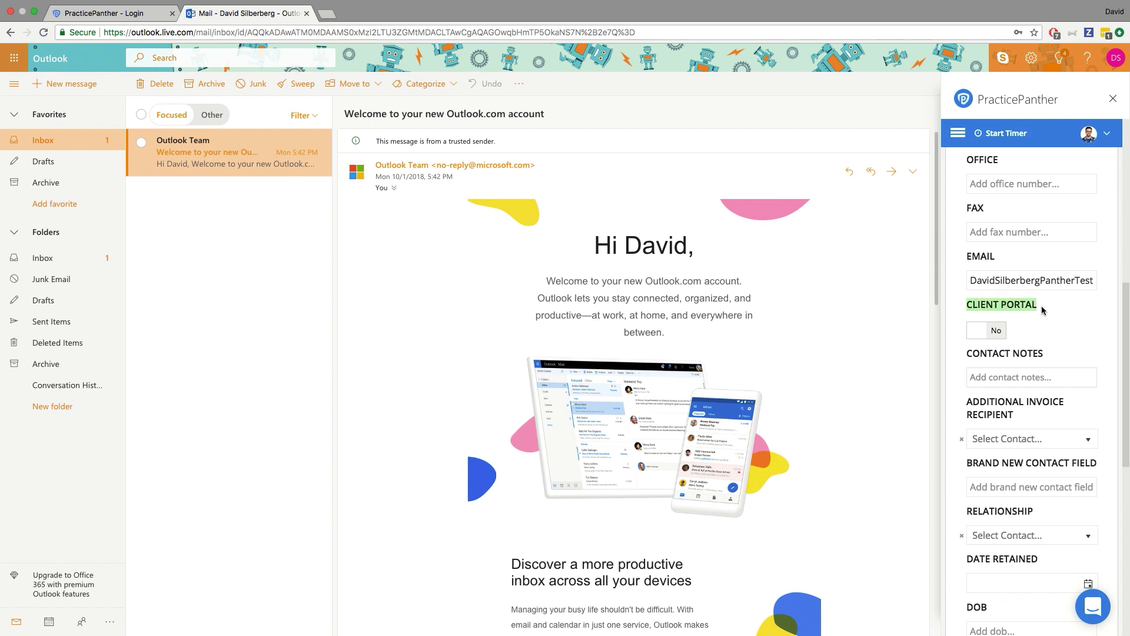
scroll(1043, 306, down, 2)
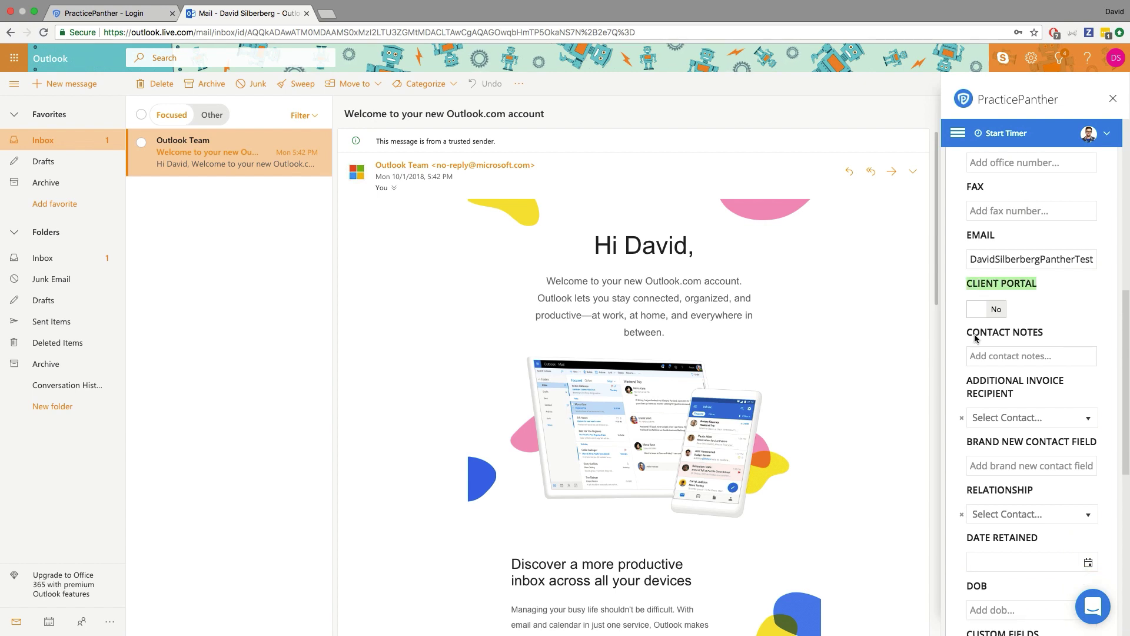
scroll(1043, 333, down, 2)
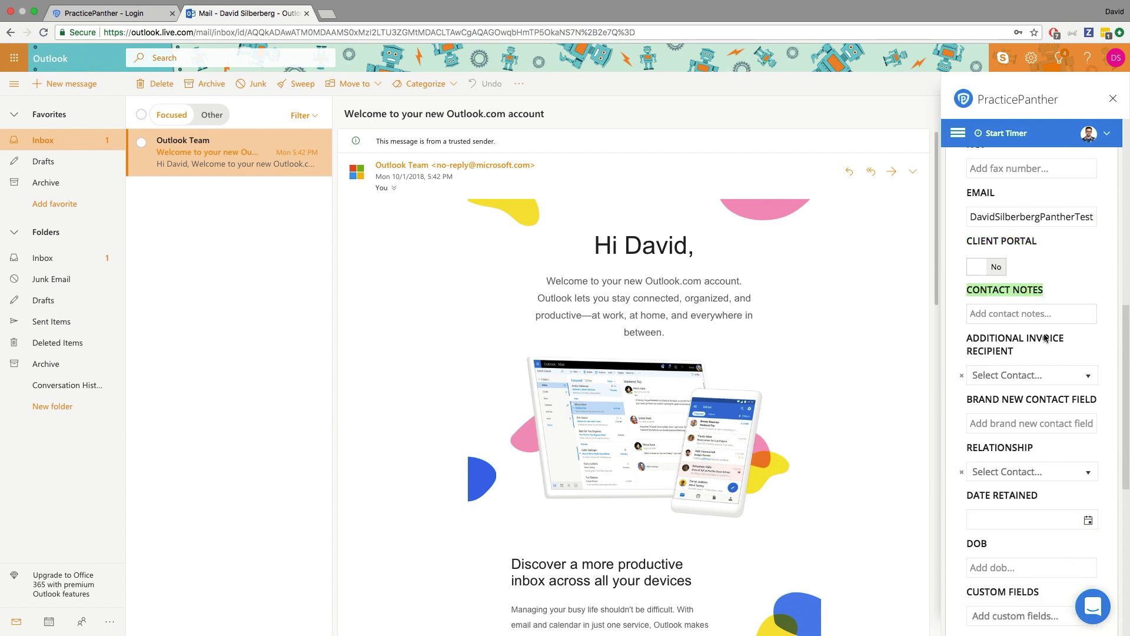
click(1030, 375)
click(961, 343)
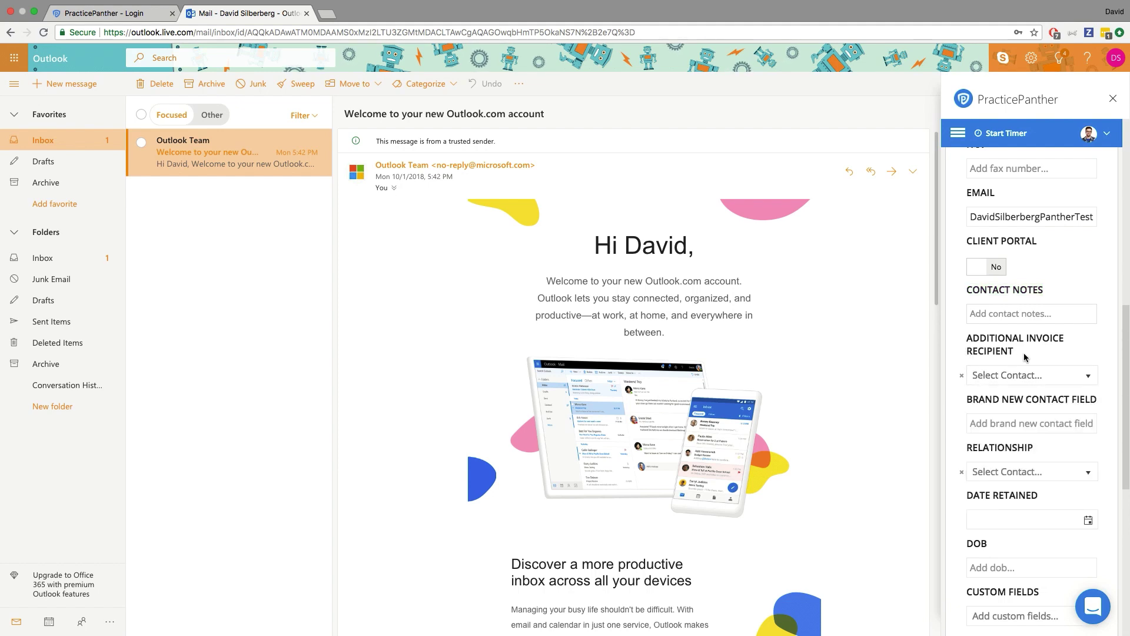
Review the custom fields list and save the new contact.
scroll(1031, 356, down, 3)
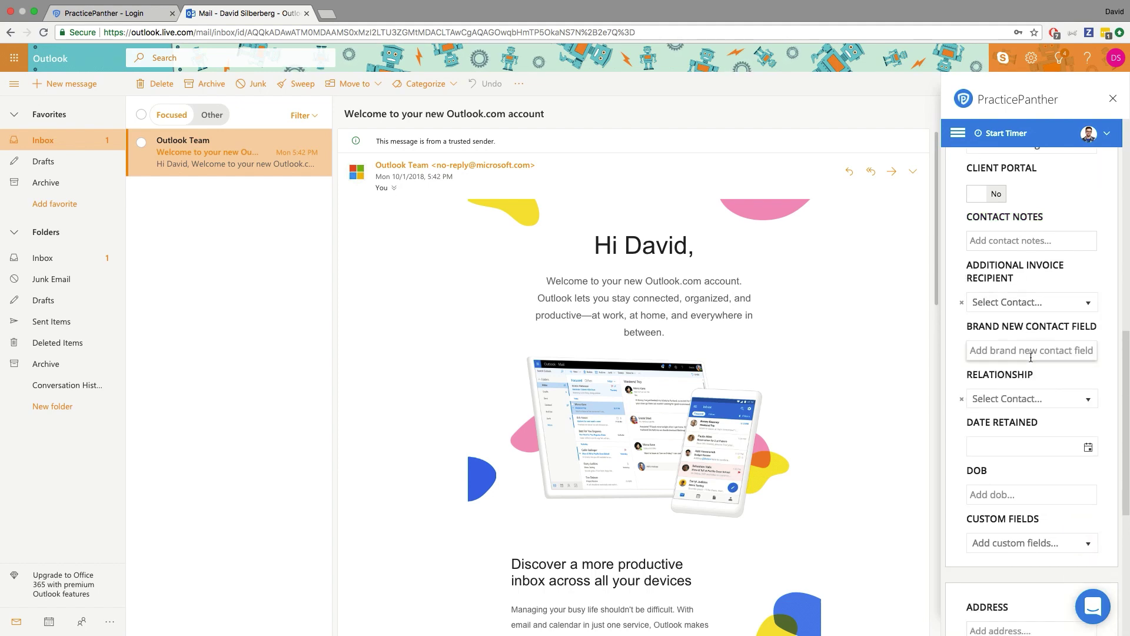
scroll(1031, 356, down, 1)
scroll(1030, 359, down, 3)
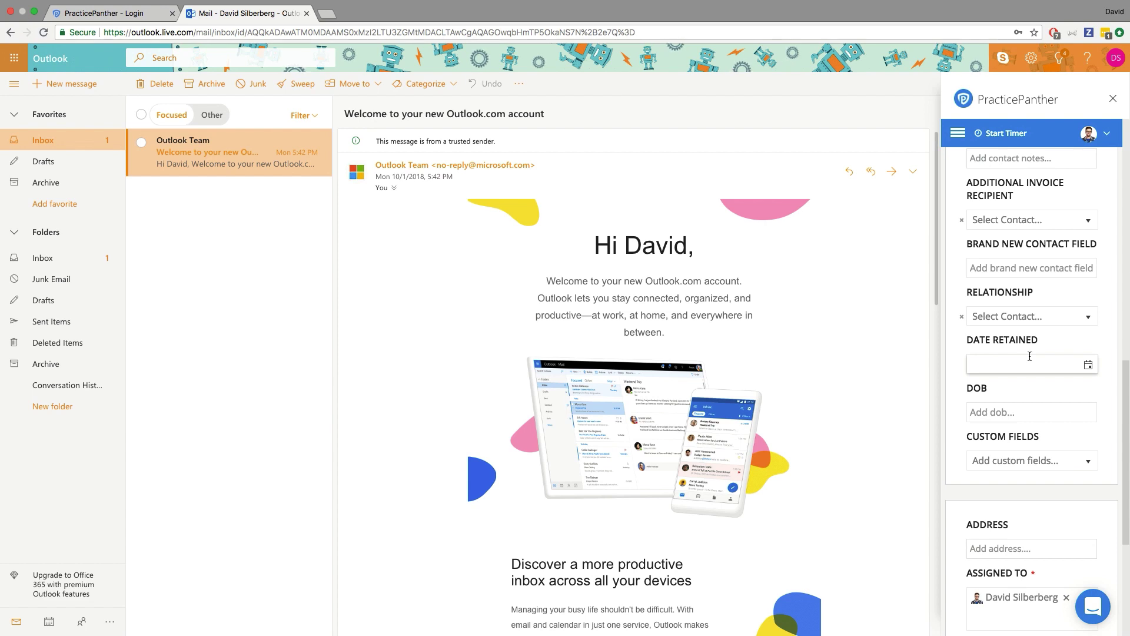
scroll(1071, 412, down, 2)
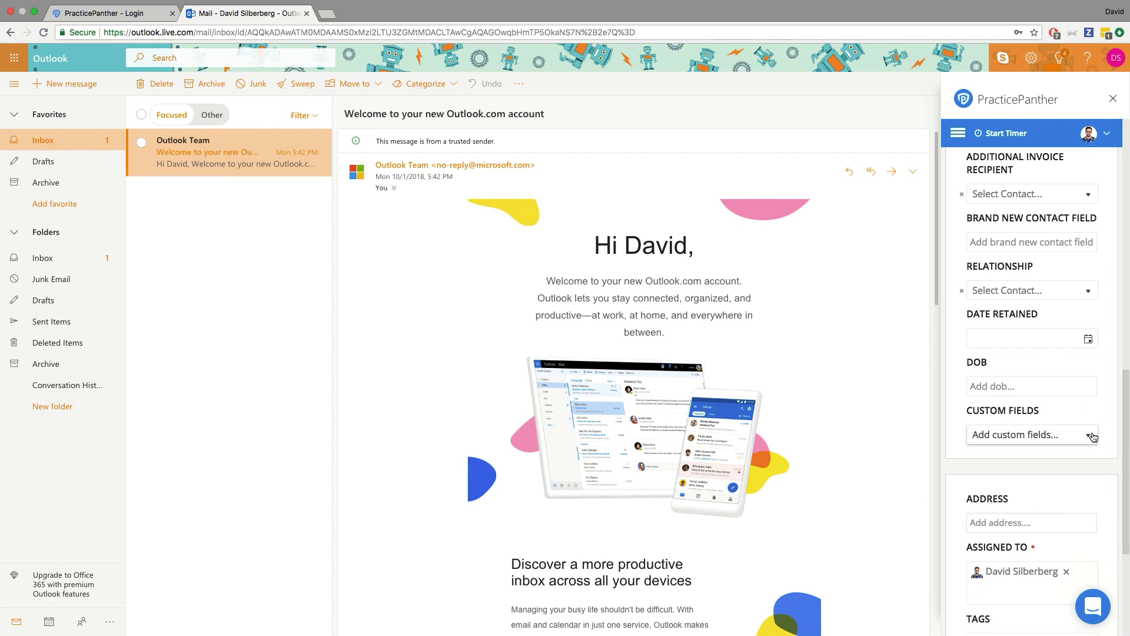
scroll(1092, 437, down, 2)
scroll(1074, 431, down, 5)
scroll(1074, 431, down, 2)
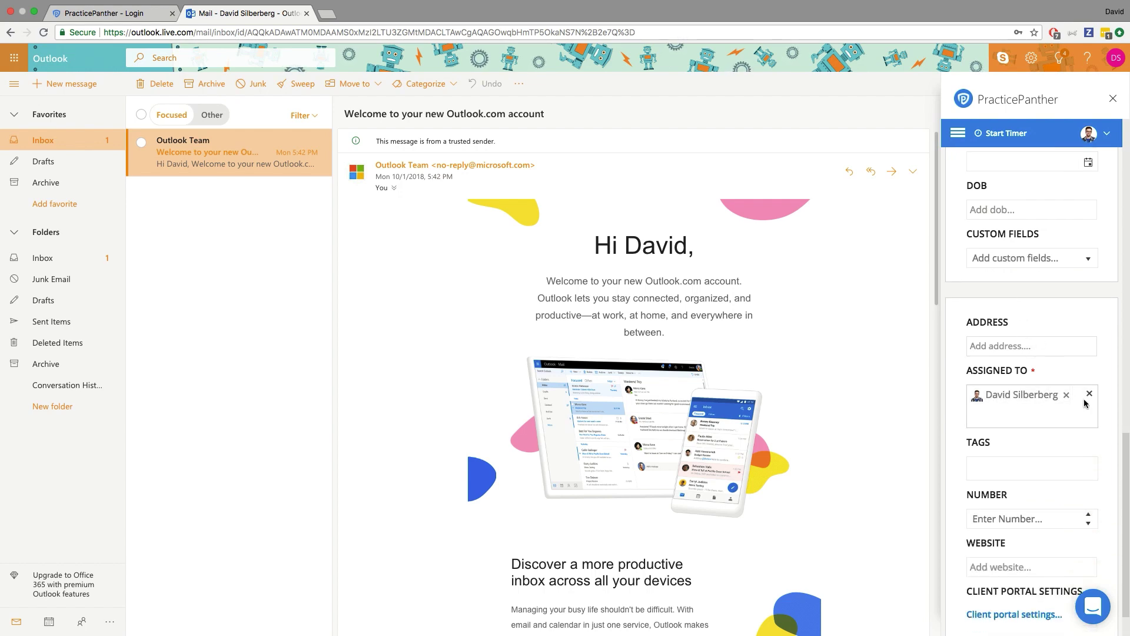
click(1061, 265)
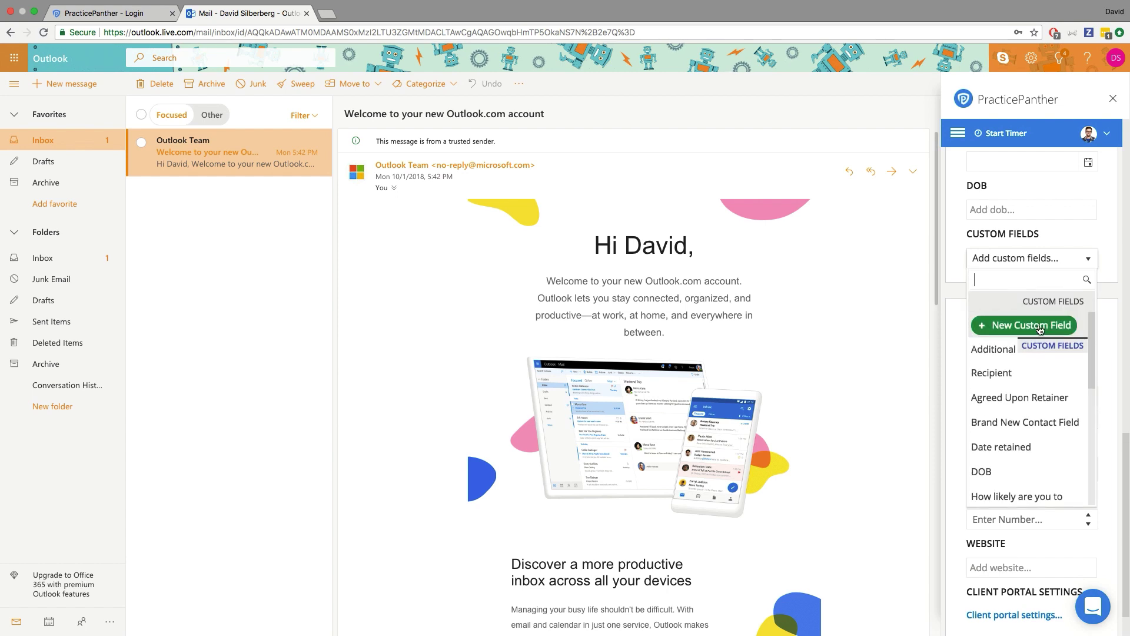
click(1111, 329)
scroll(1113, 343, down, 3)
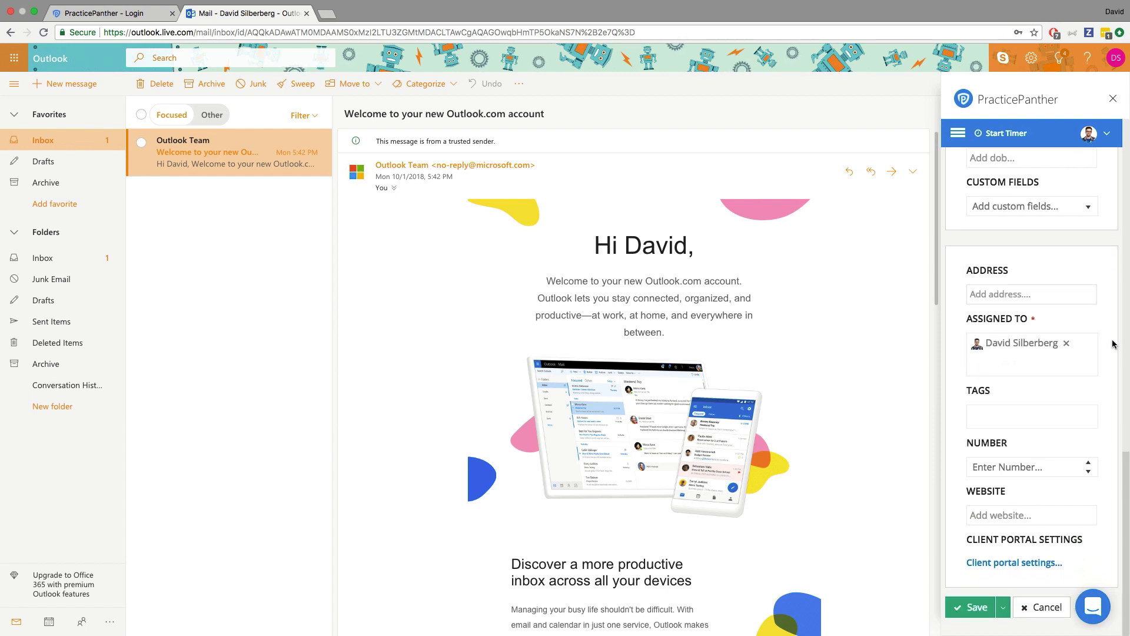
click(968, 616)
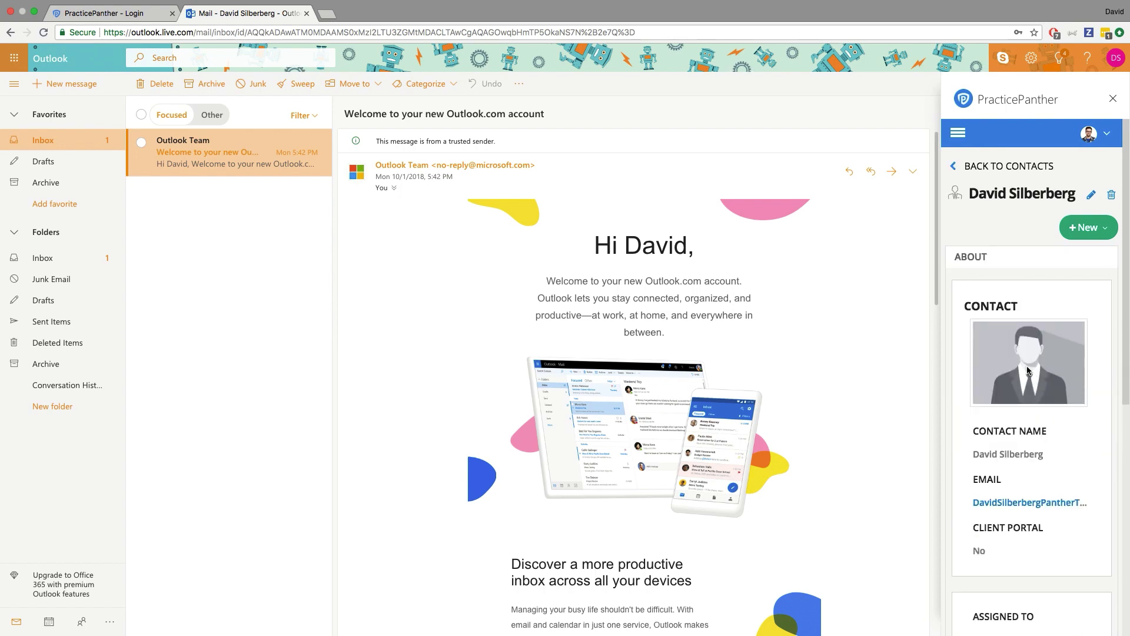
Expand the saved contact's Matters, Notes, Messages and Invoices sections.
scroll(1088, 322, down, 5)
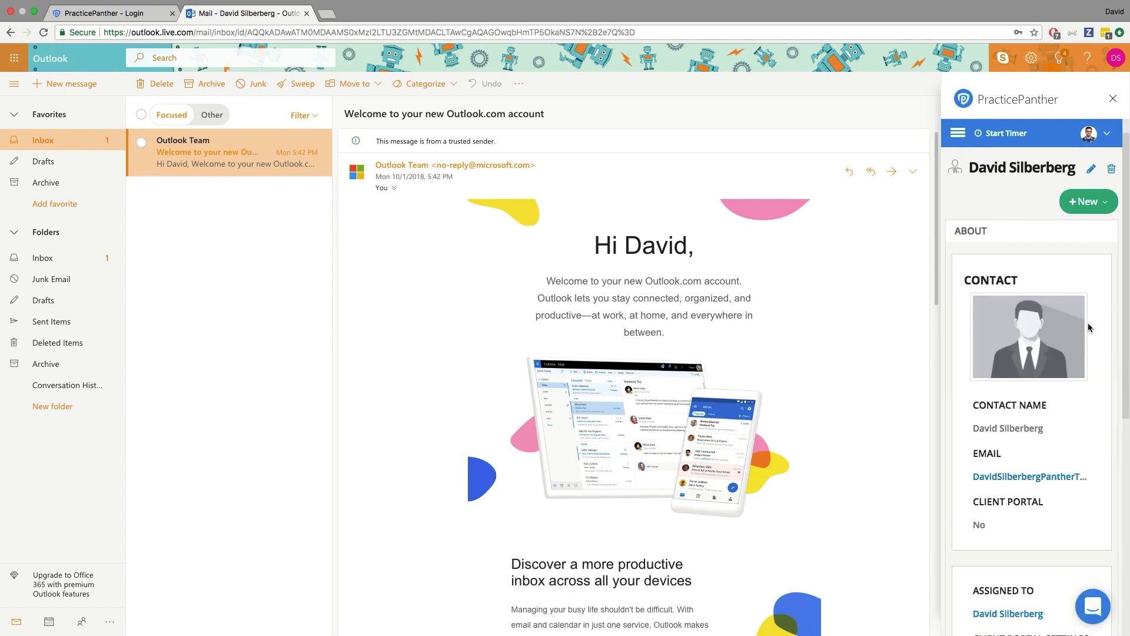
scroll(1088, 328, down, 2)
scroll(1087, 327, up, 8)
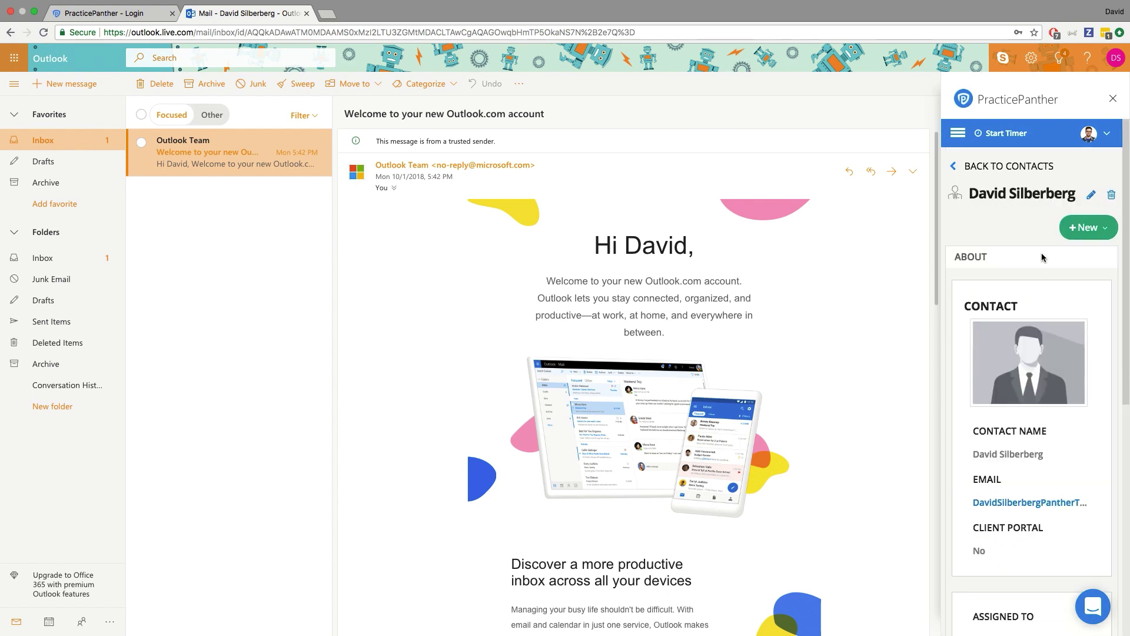
scroll(1078, 294, down, 7)
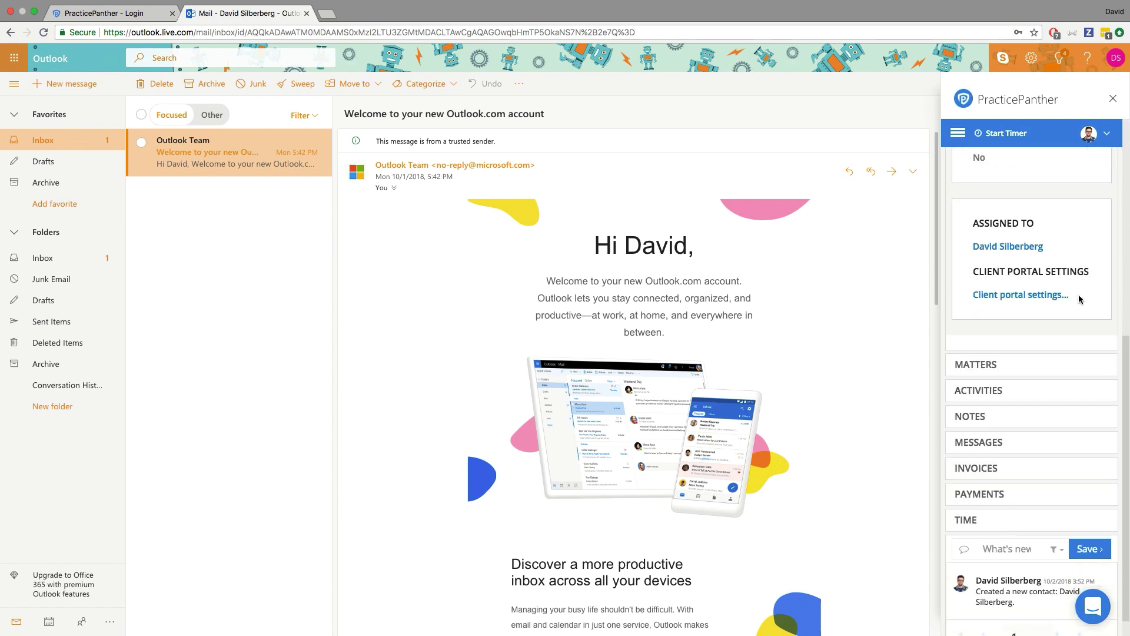
click(975, 366)
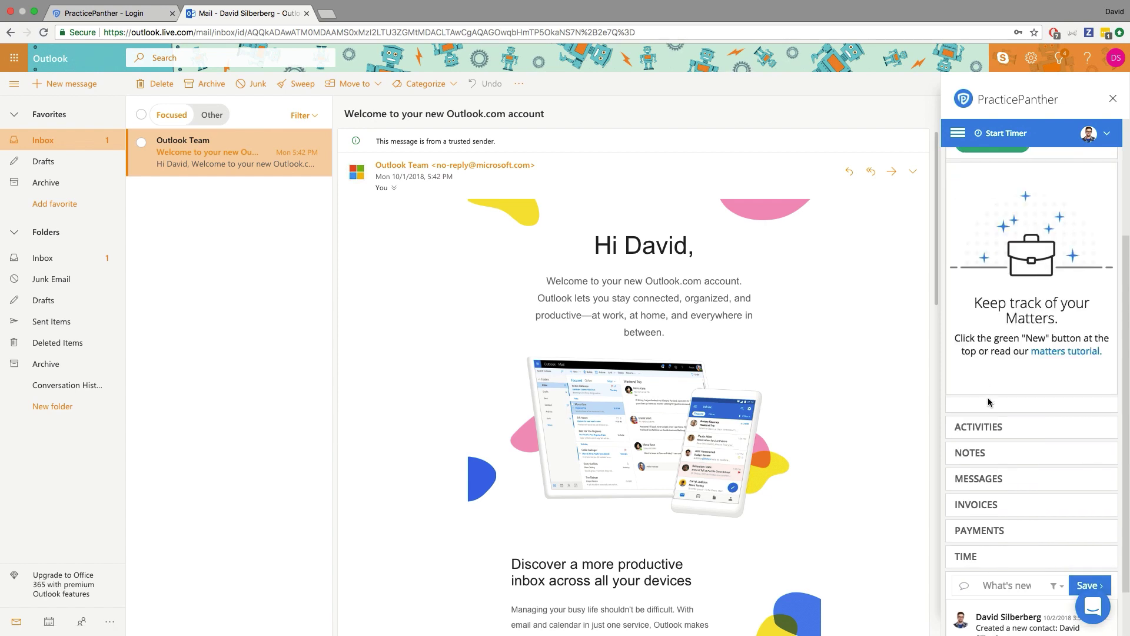
click(978, 453)
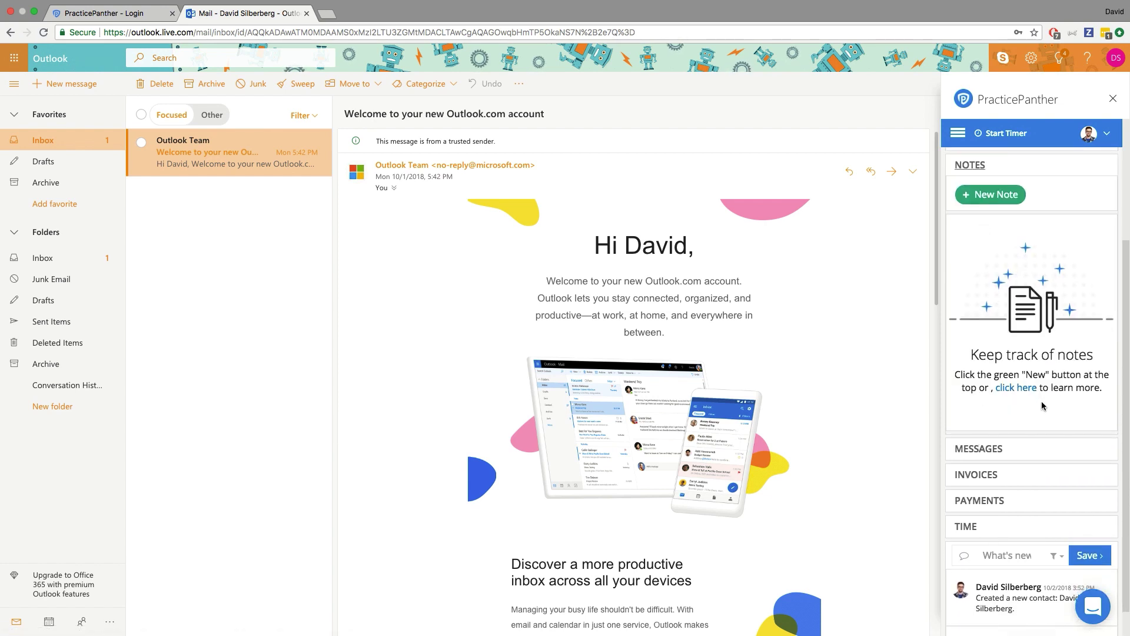
click(1006, 451)
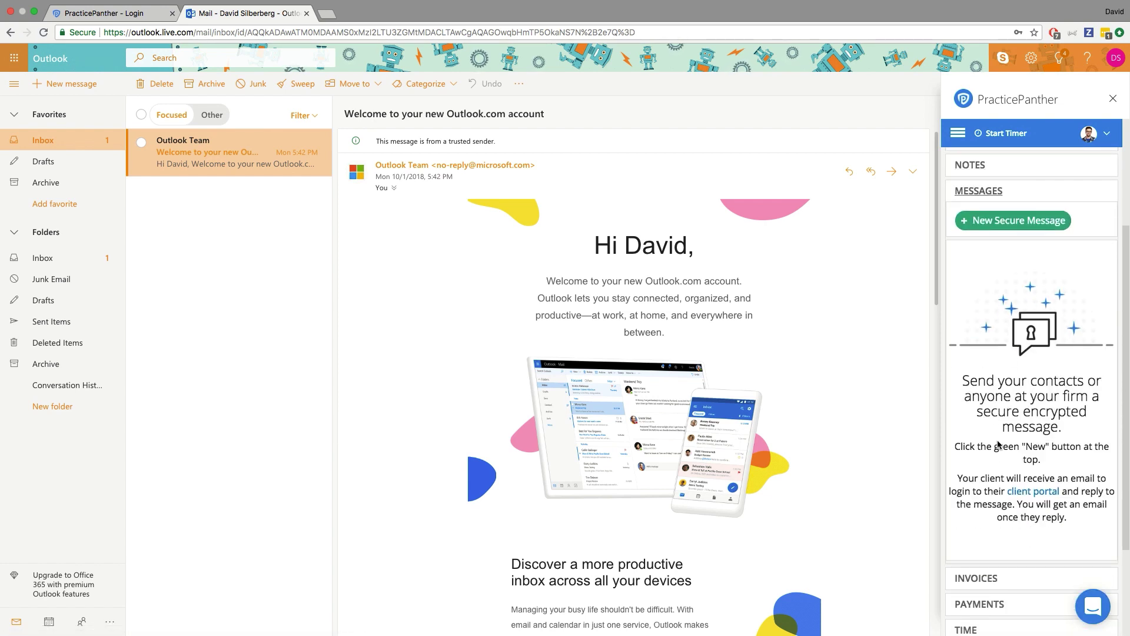
scroll(1001, 557, down, 3)
click(994, 493)
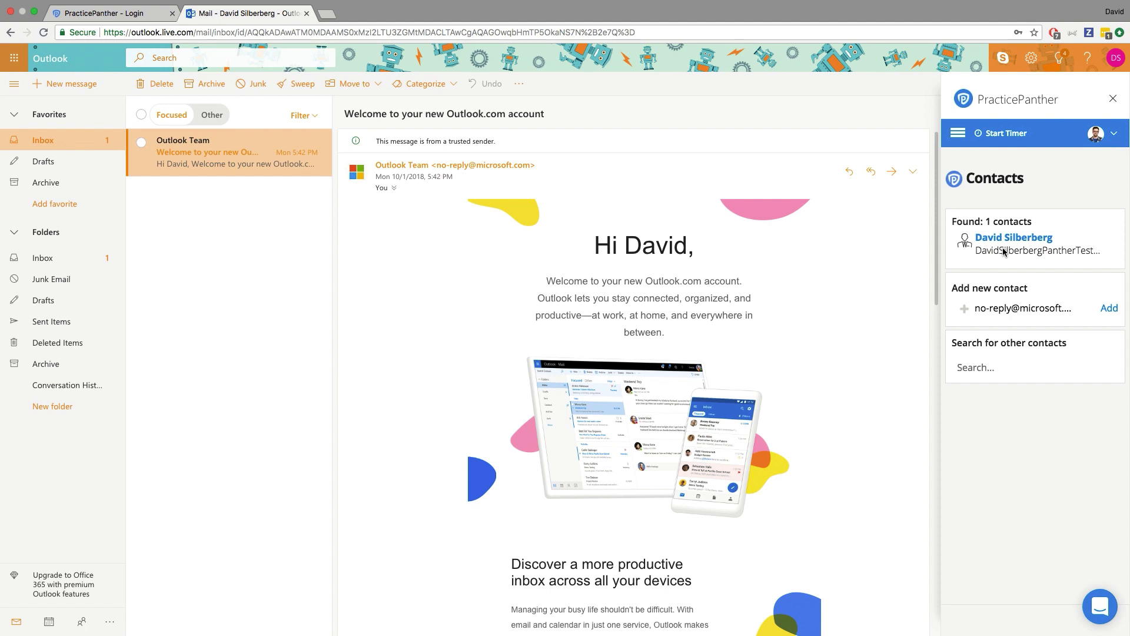
Open the contact listed under 'Found: 1 contacts' to view its record.
drag(951, 224, 1035, 221)
click(1044, 211)
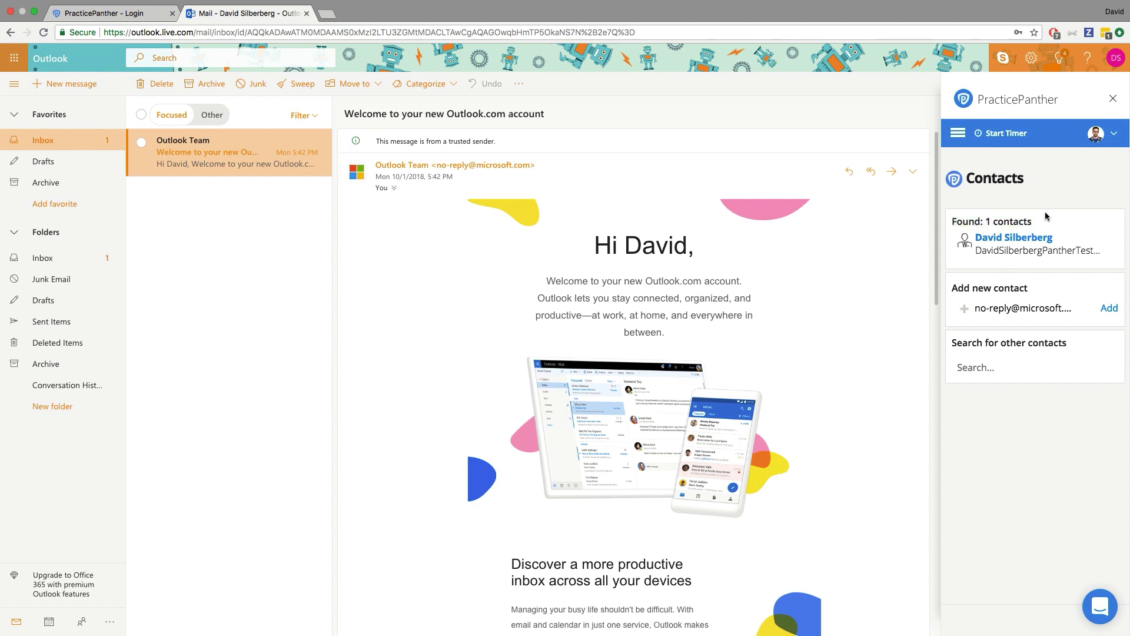
click(1026, 236)
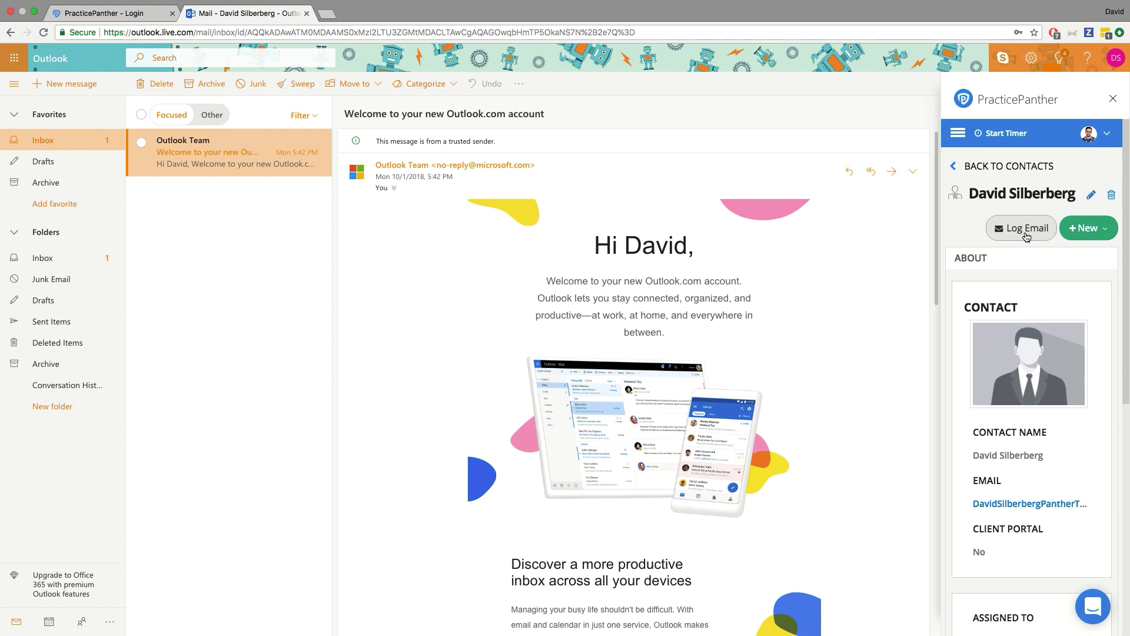
Log the welcome email to the contact and review its attachments and body.
click(1025, 235)
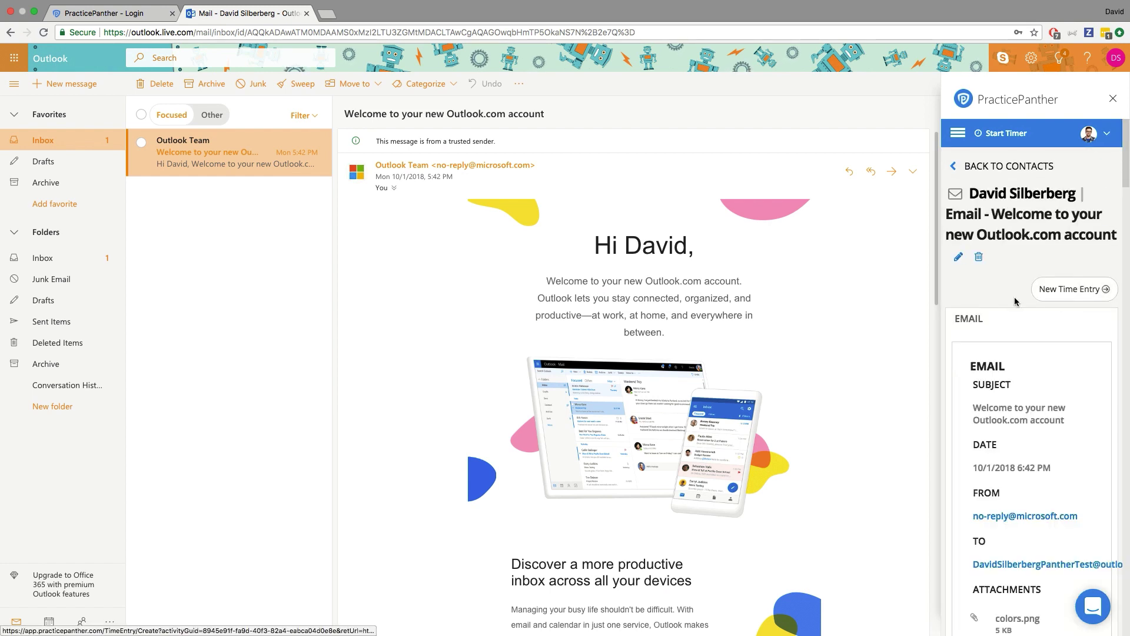
scroll(1018, 296, down, 3)
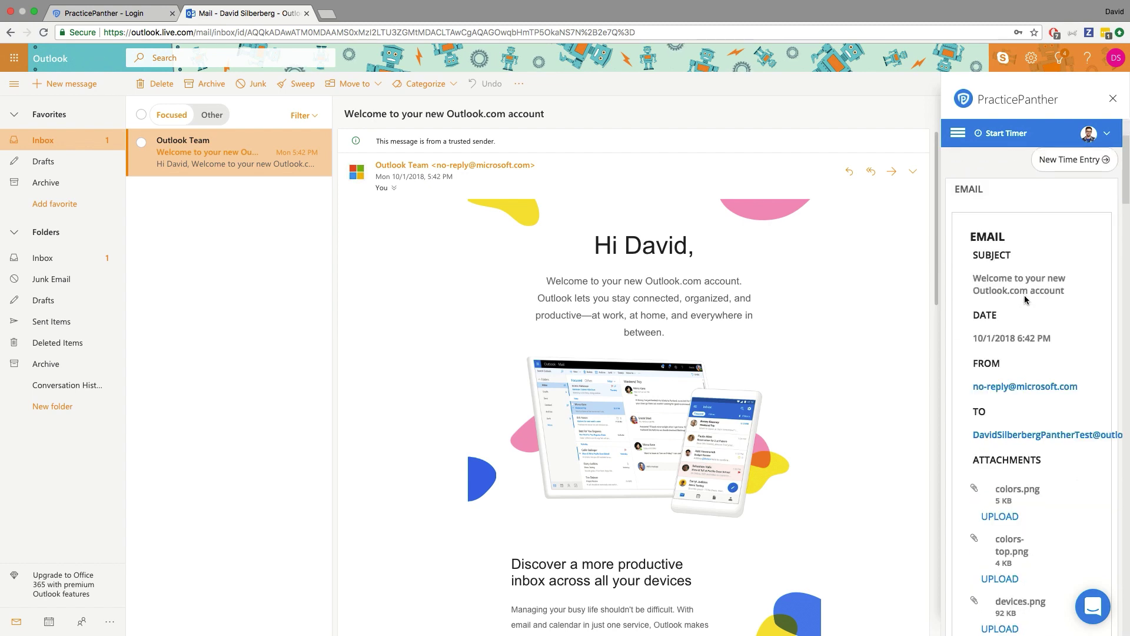
scroll(1024, 295, down, 4)
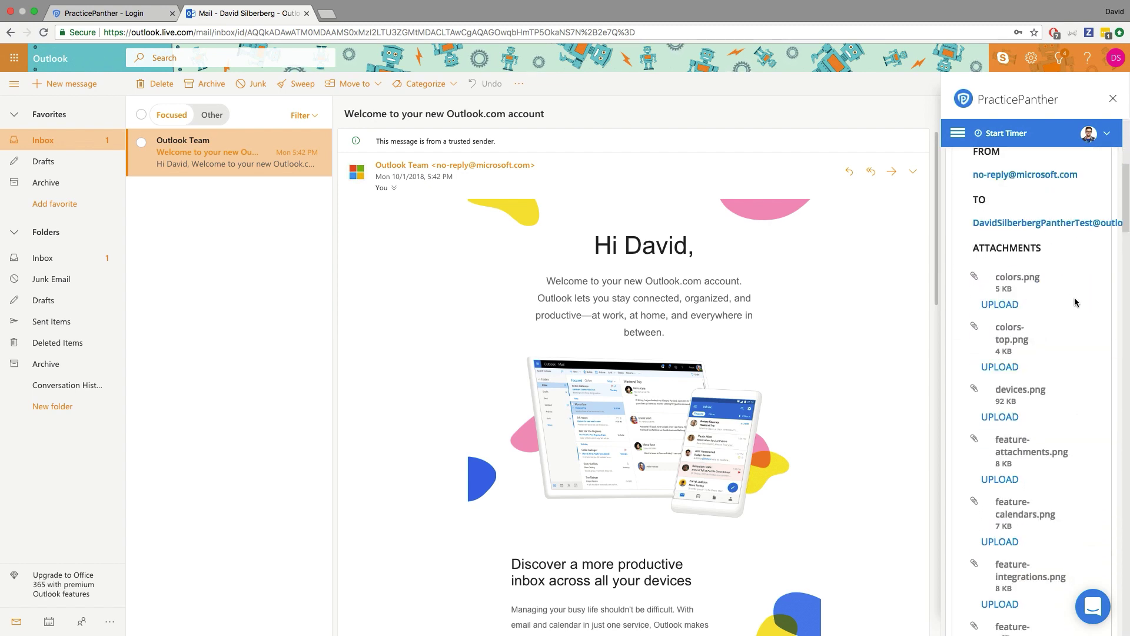
scroll(1074, 298, down, 2)
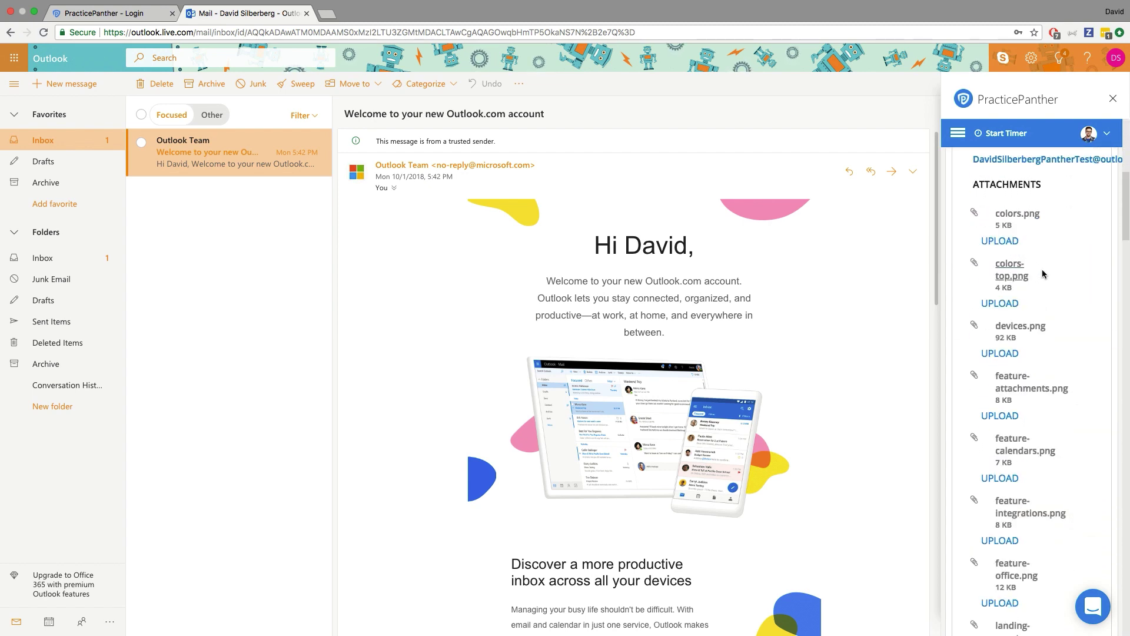
scroll(1009, 320, down, 2)
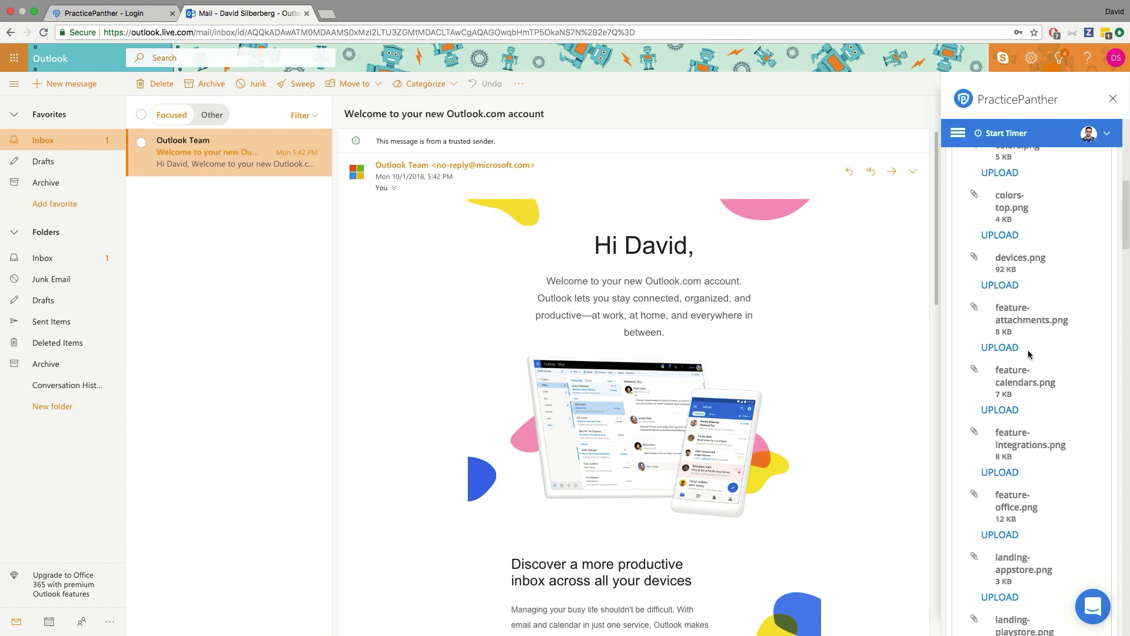
scroll(1029, 354, down, 10)
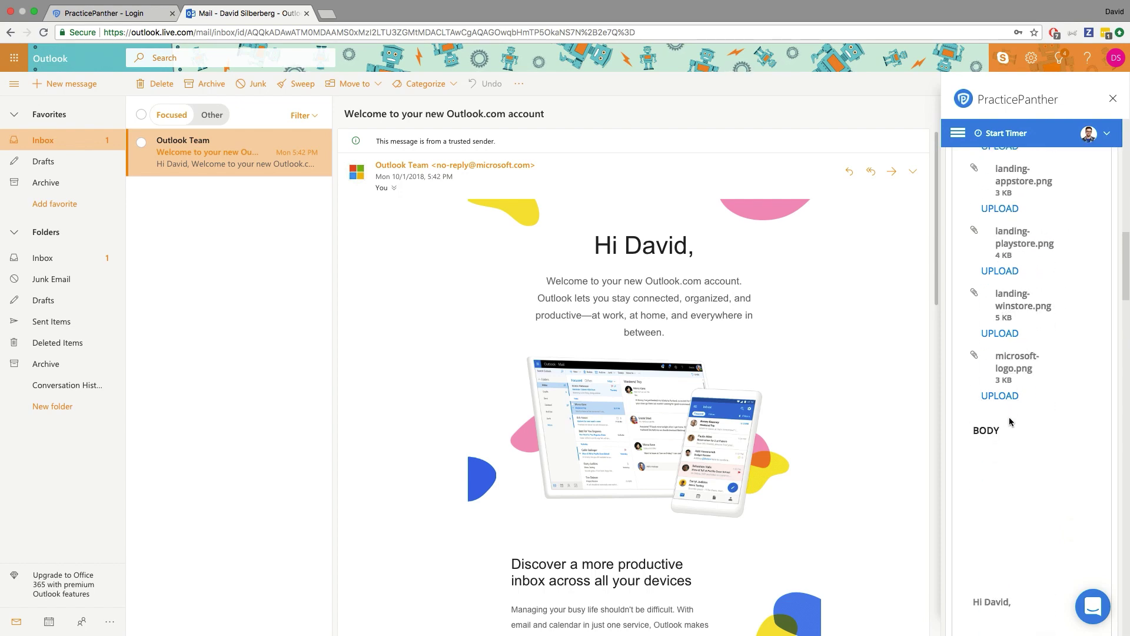
scroll(1061, 368, down, 4)
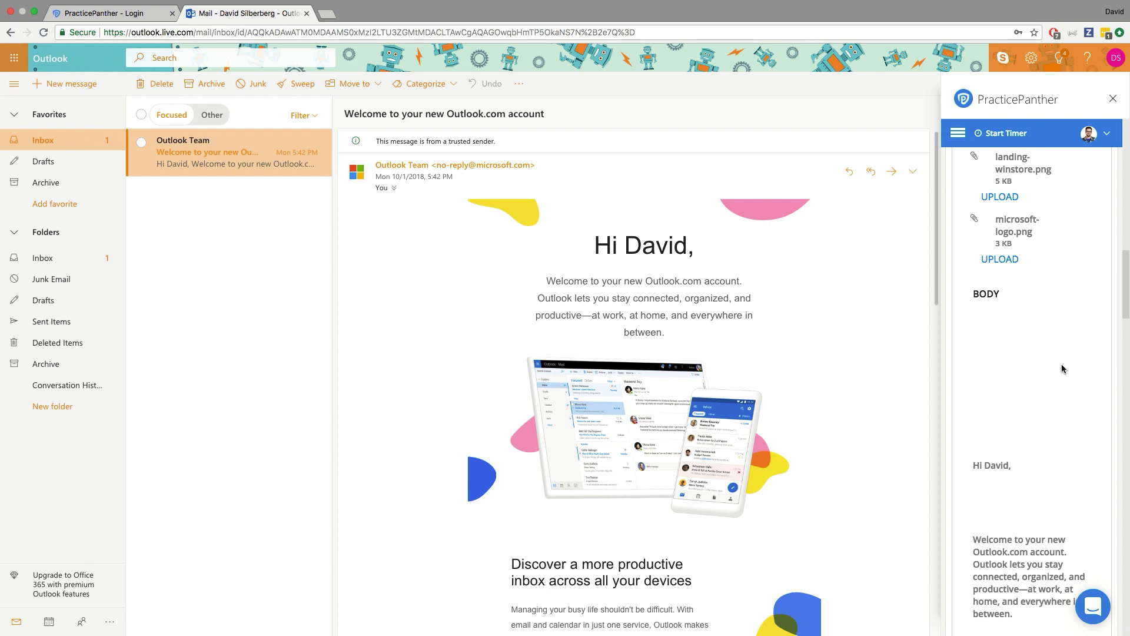
scroll(1061, 369, down, 6)
scroll(1061, 364, down, 5)
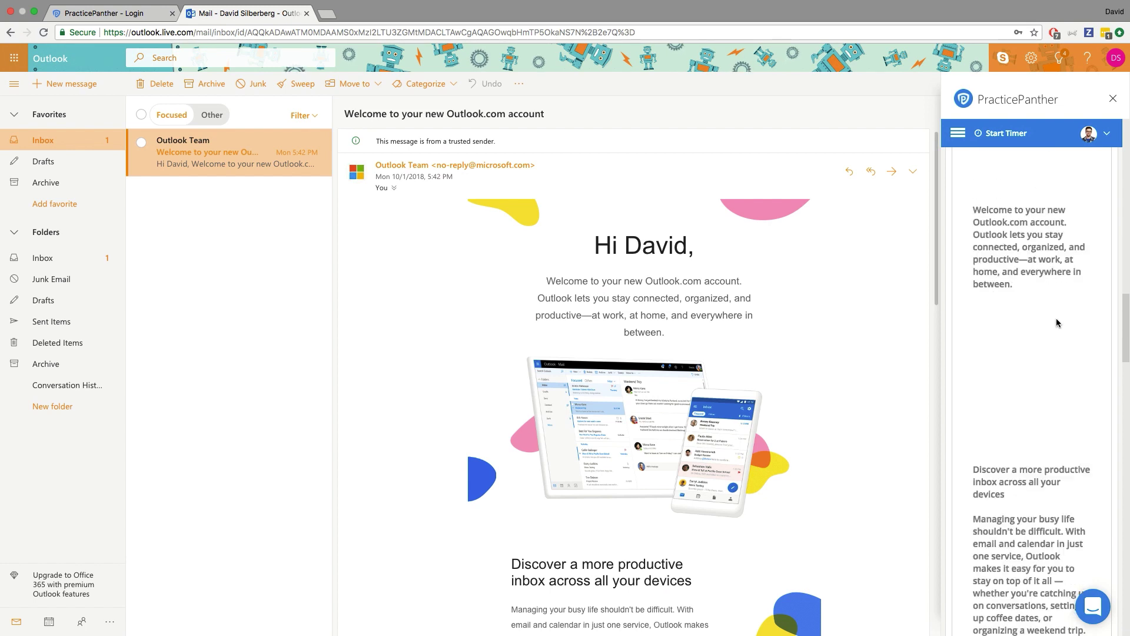
scroll(1047, 336, down, 4)
scroll(1049, 340, down, 20)
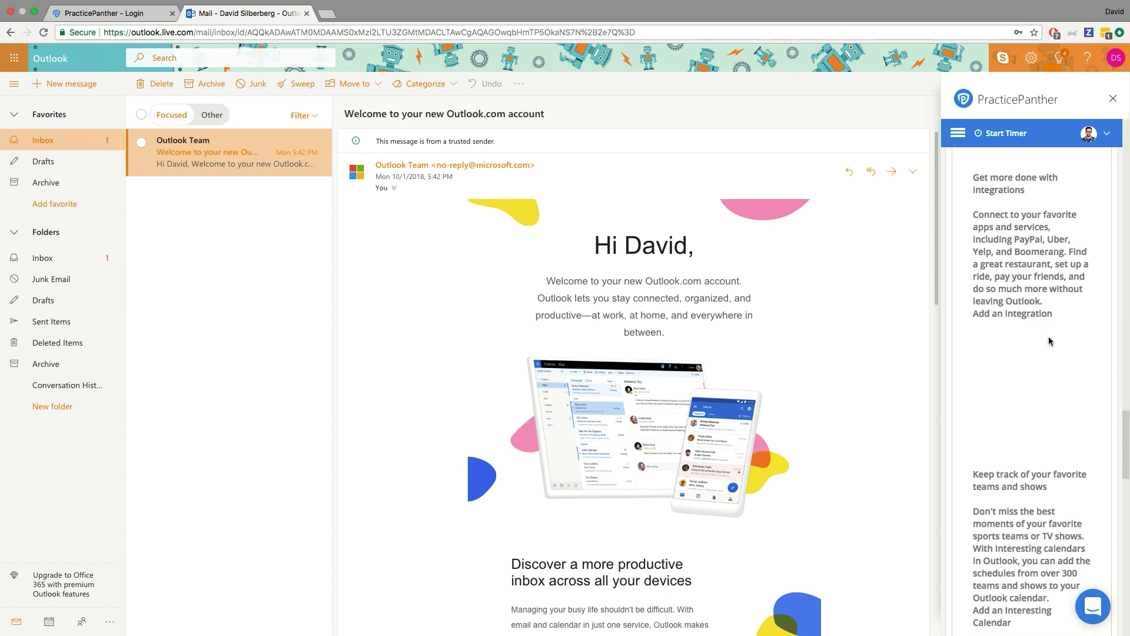
scroll(1052, 333, down, 3)
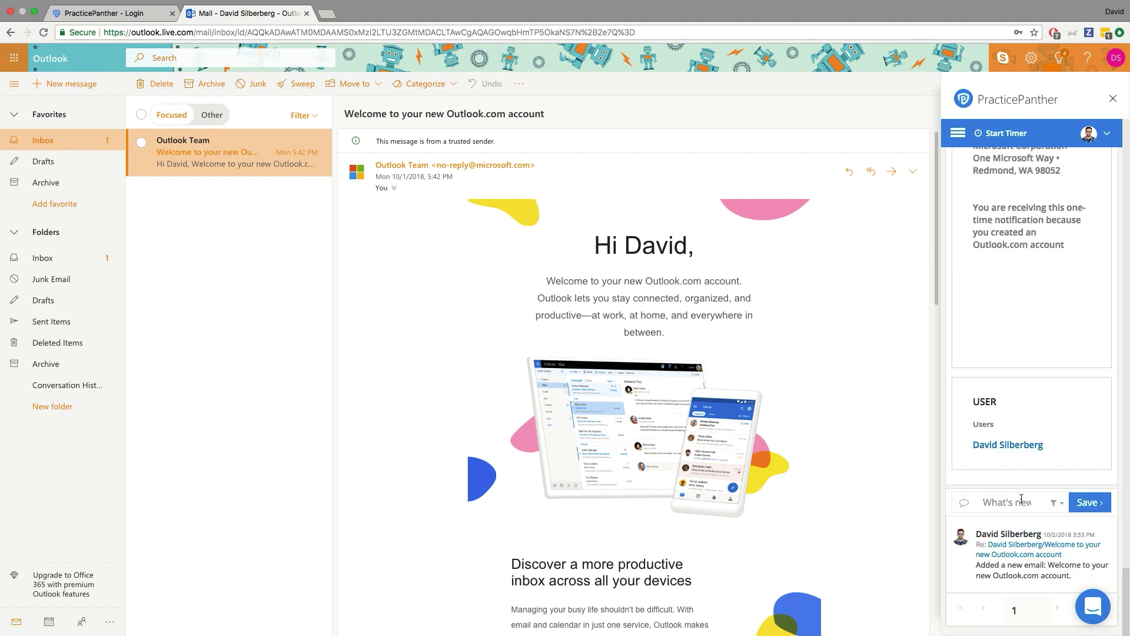
scroll(1035, 463, up, 10)
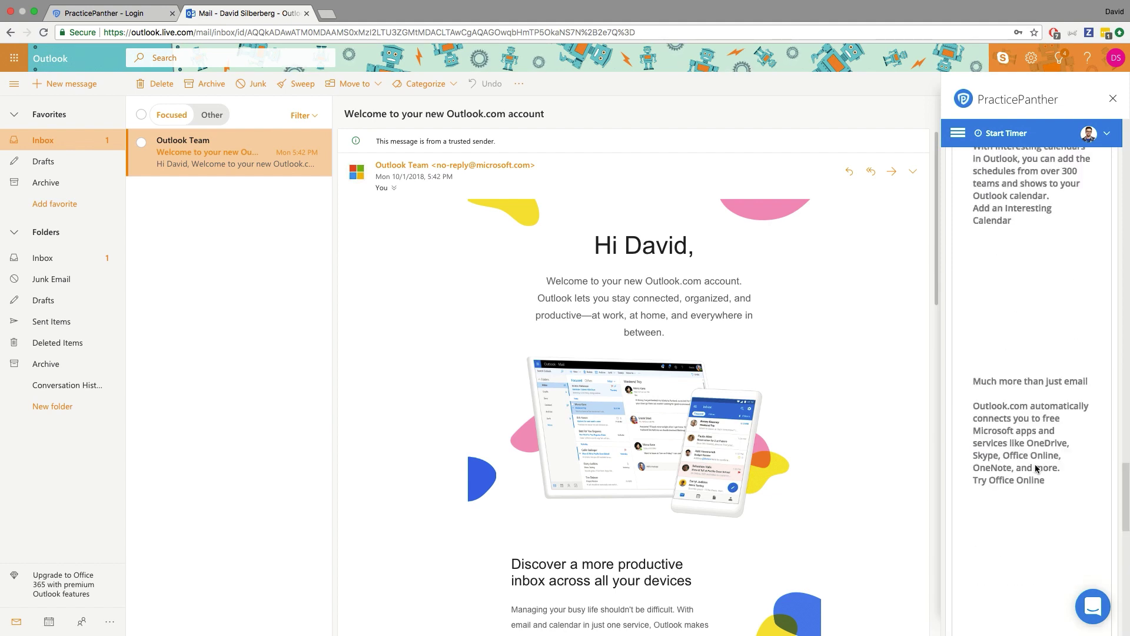
scroll(1035, 463, up, 10)
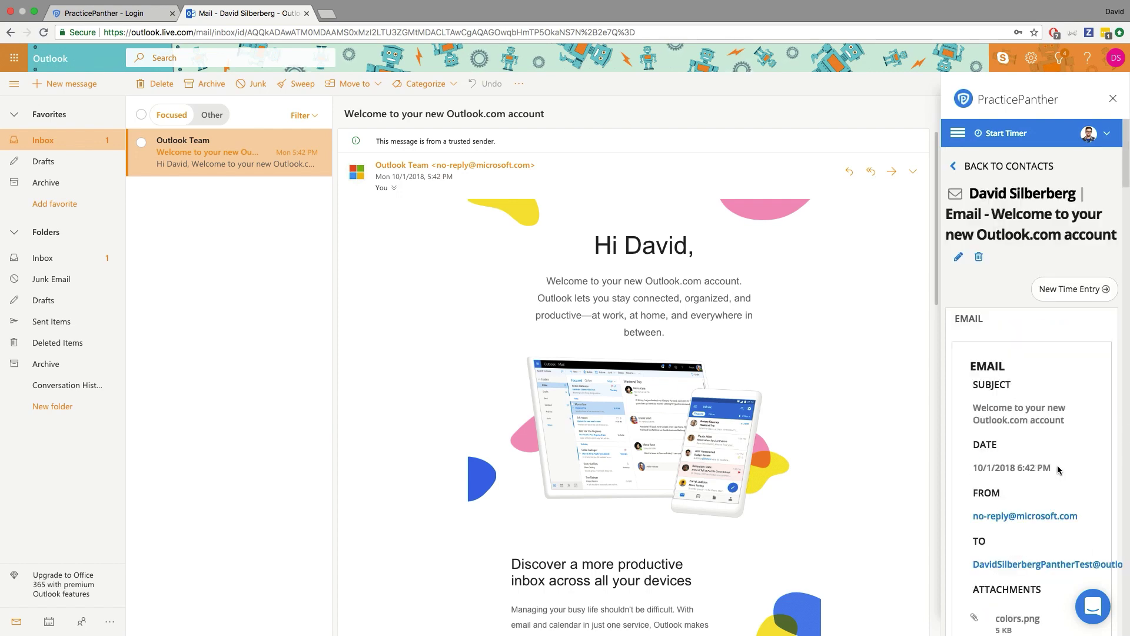
Start a time entry for the email and create the matter 'New Outlook Matter' for it.
click(1072, 291)
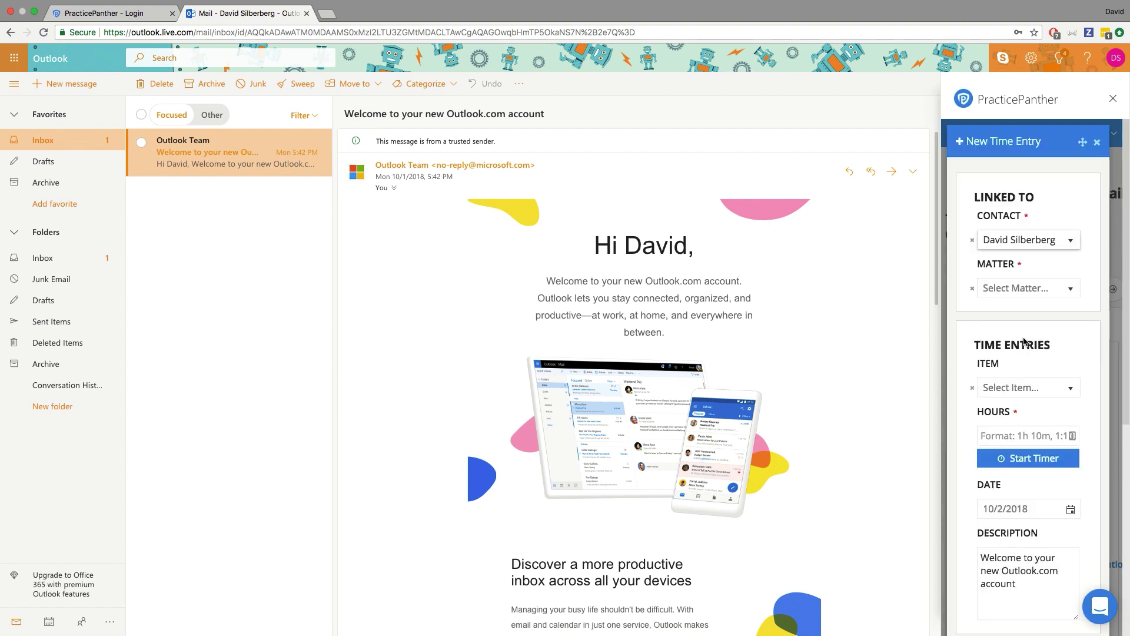
click(1034, 294)
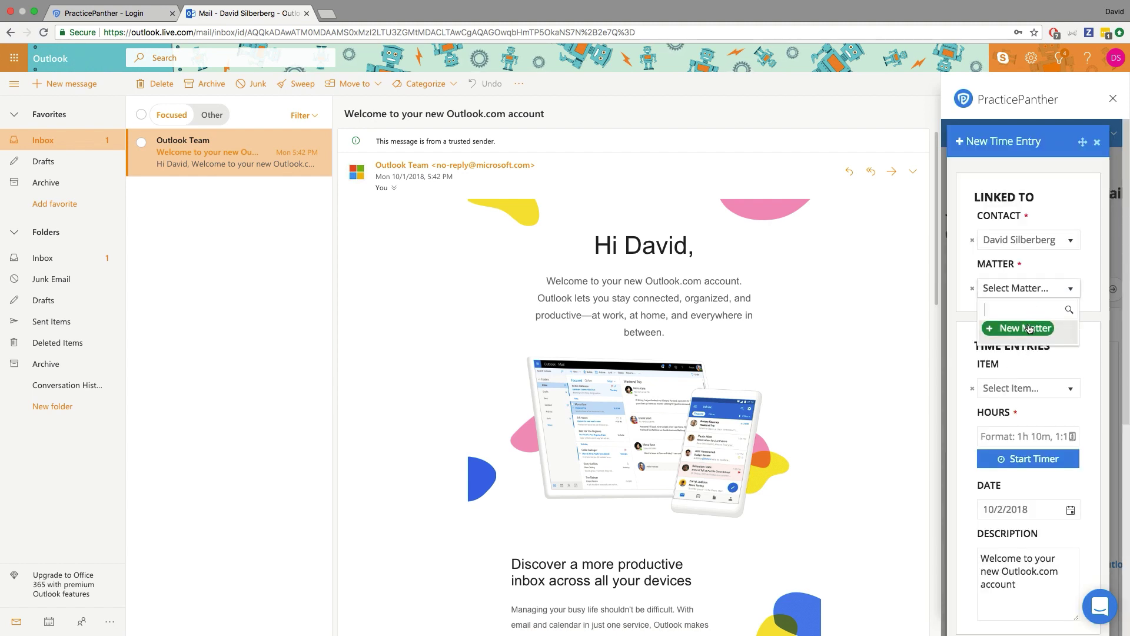
click(1028, 330)
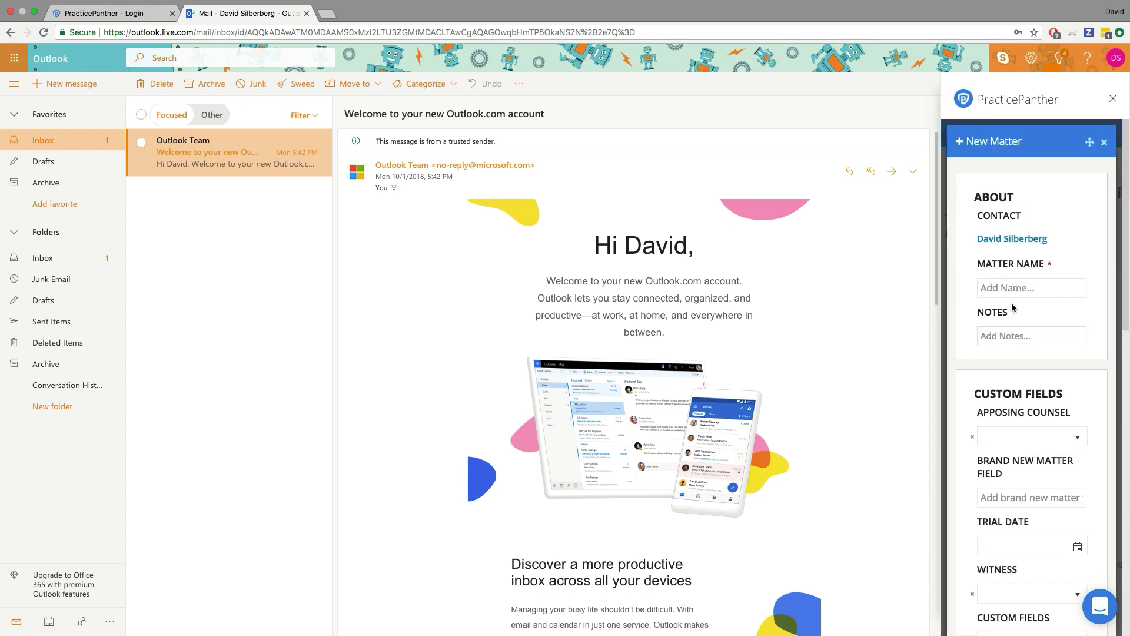
text(New Outlook Matter)
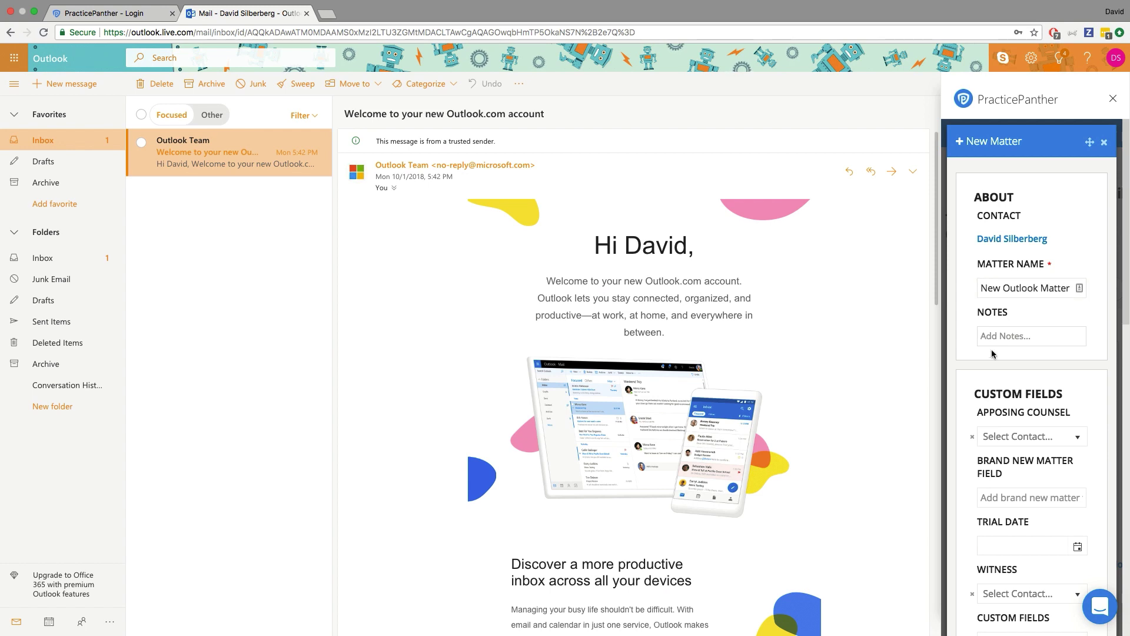
scroll(1000, 339, down, 5)
scroll(992, 349, down, 5)
scroll(992, 352, down, 3)
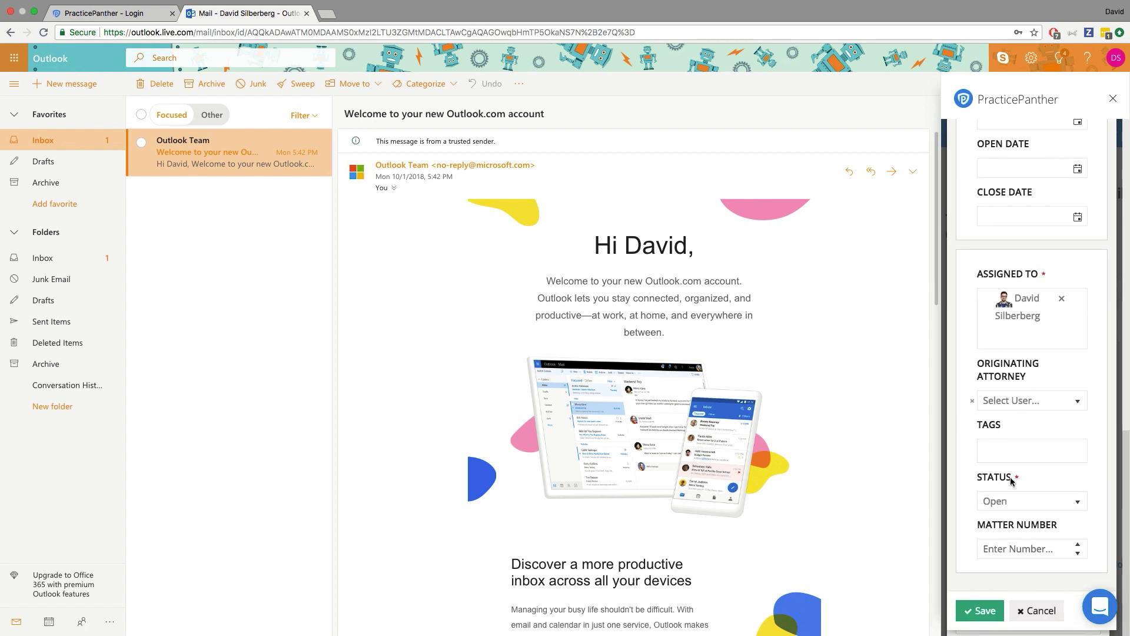
click(991, 609)
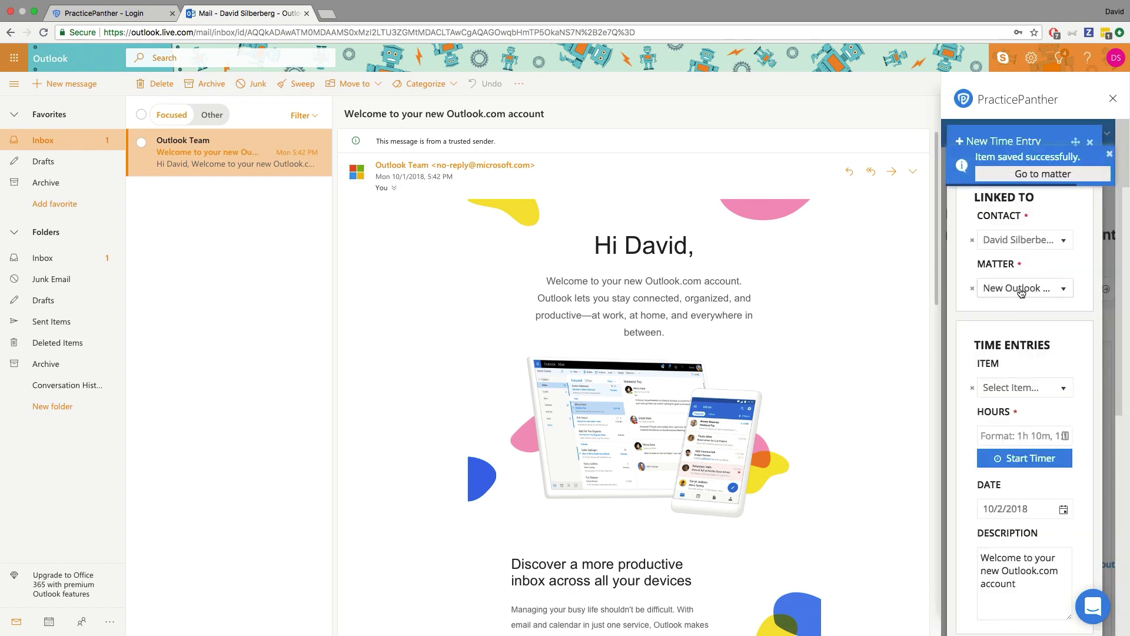
Choose the communication activity billable item, then start and pause the timer.
click(1021, 376)
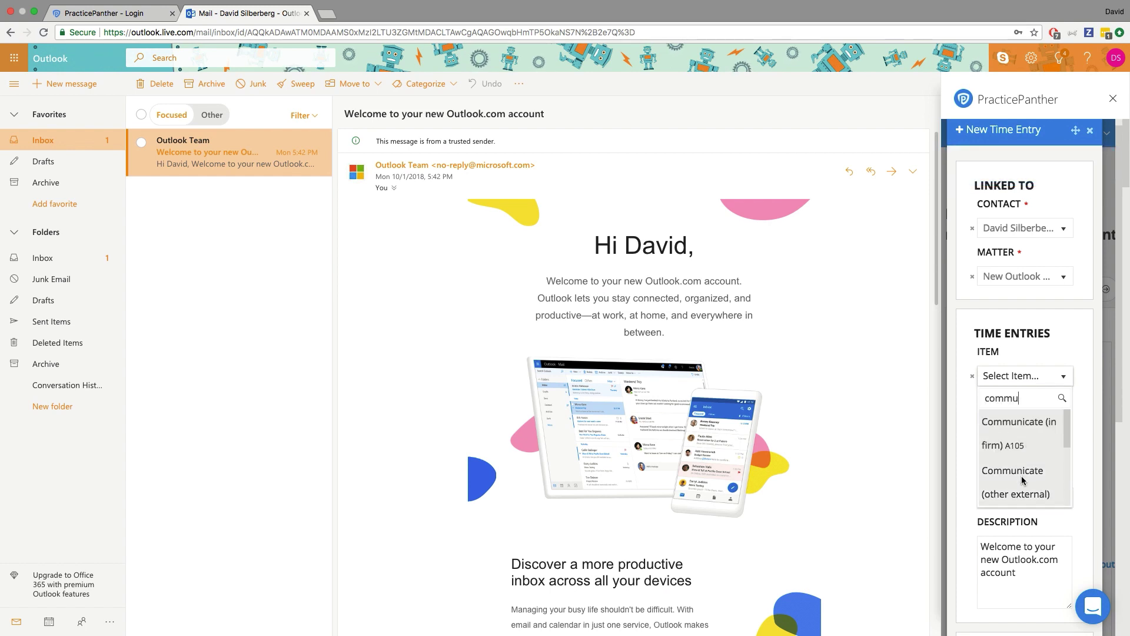
click(1023, 479)
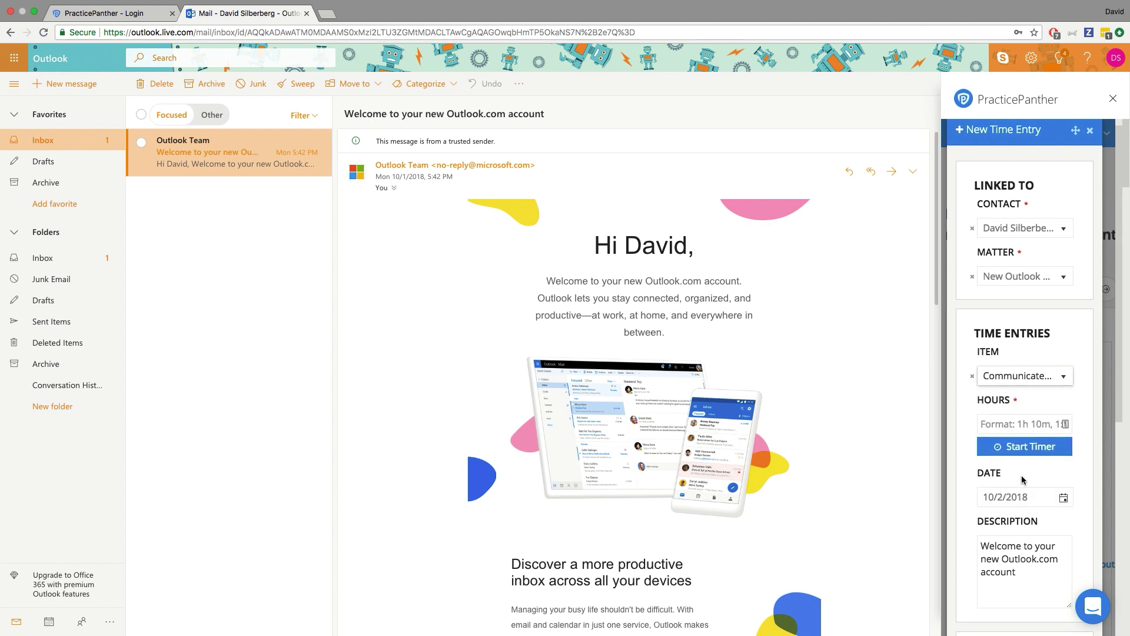
click(1024, 444)
scroll(1019, 449, down, 1)
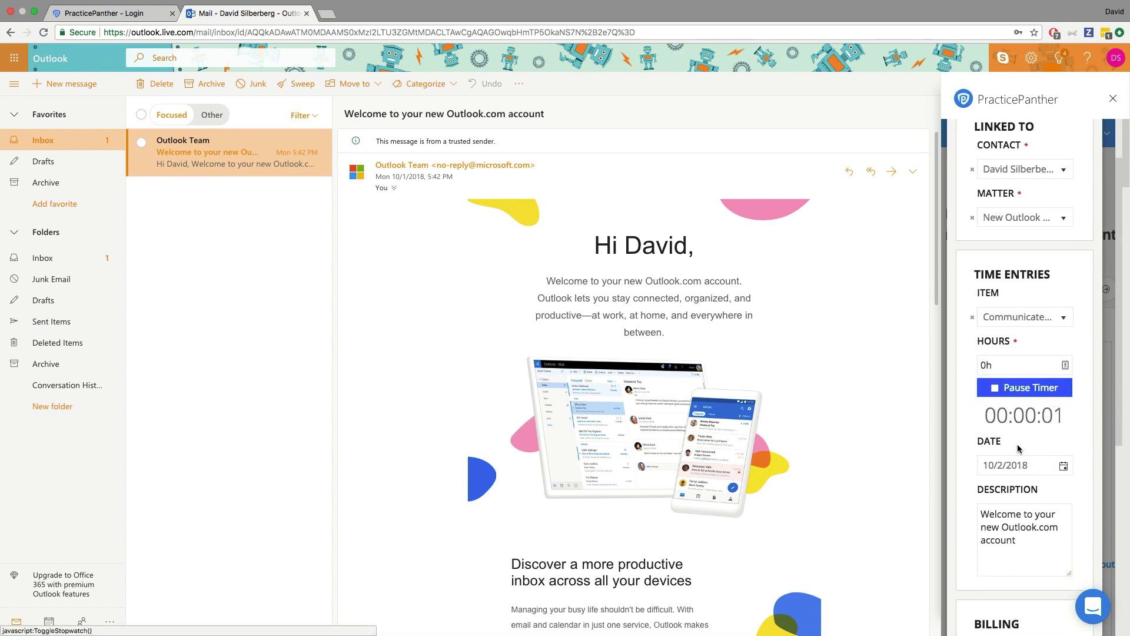
click(1038, 387)
Set hours to 45m (0.75h) and save the time entry totalling 75.00.
double_click(991, 365)
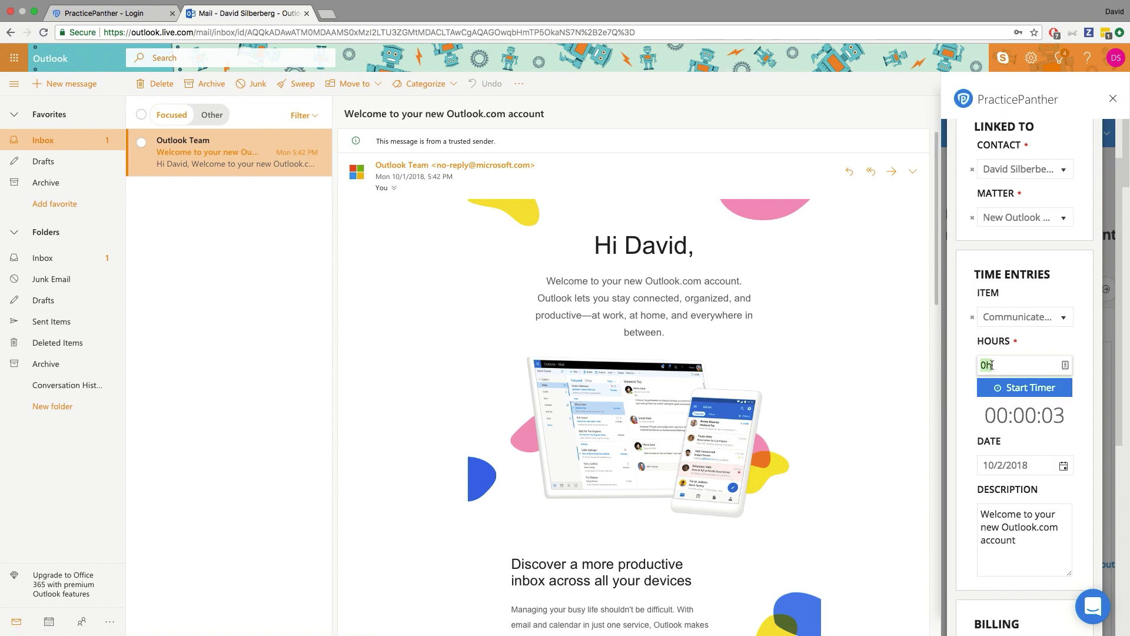
text(45m)
click(975, 418)
scroll(1006, 422, down, 5)
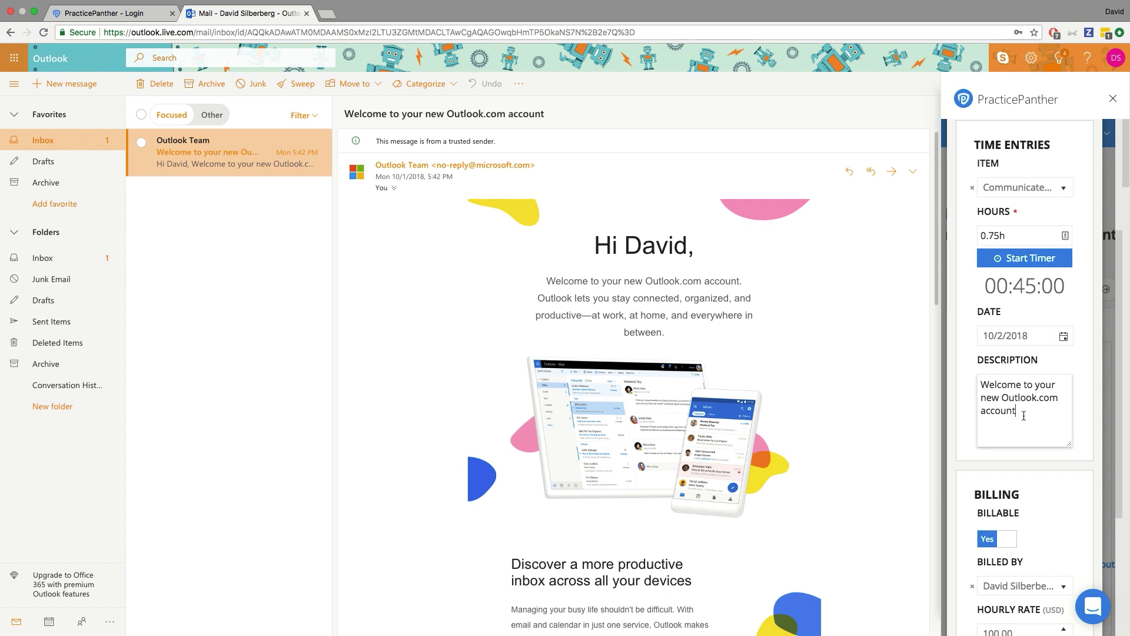
drag(1025, 415, 977, 387)
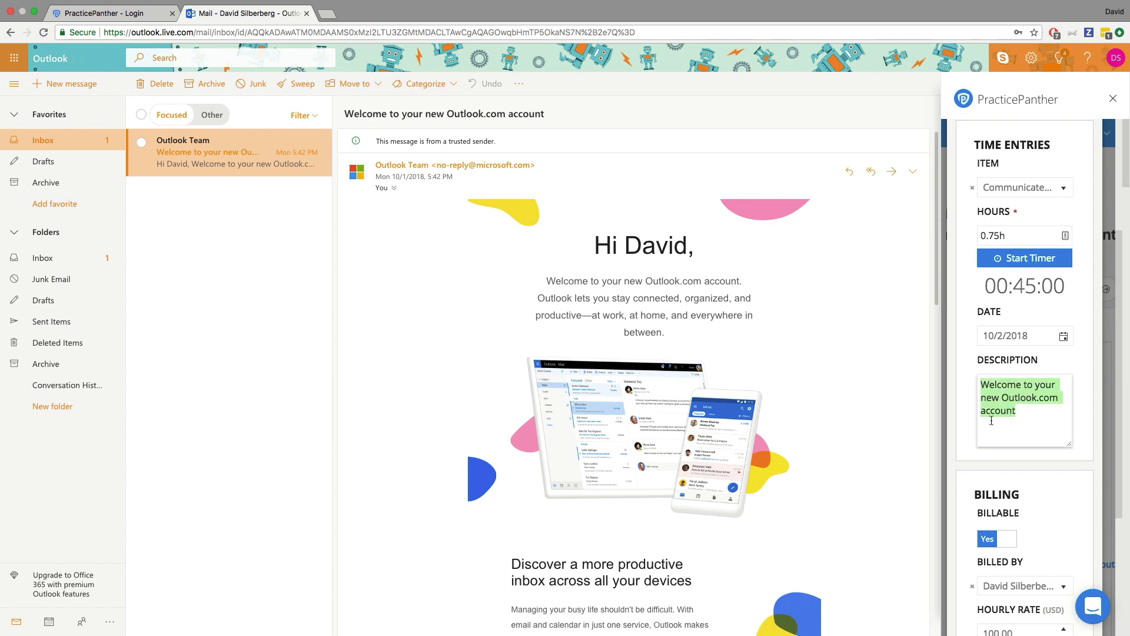
click(966, 423)
scroll(966, 424, down, 8)
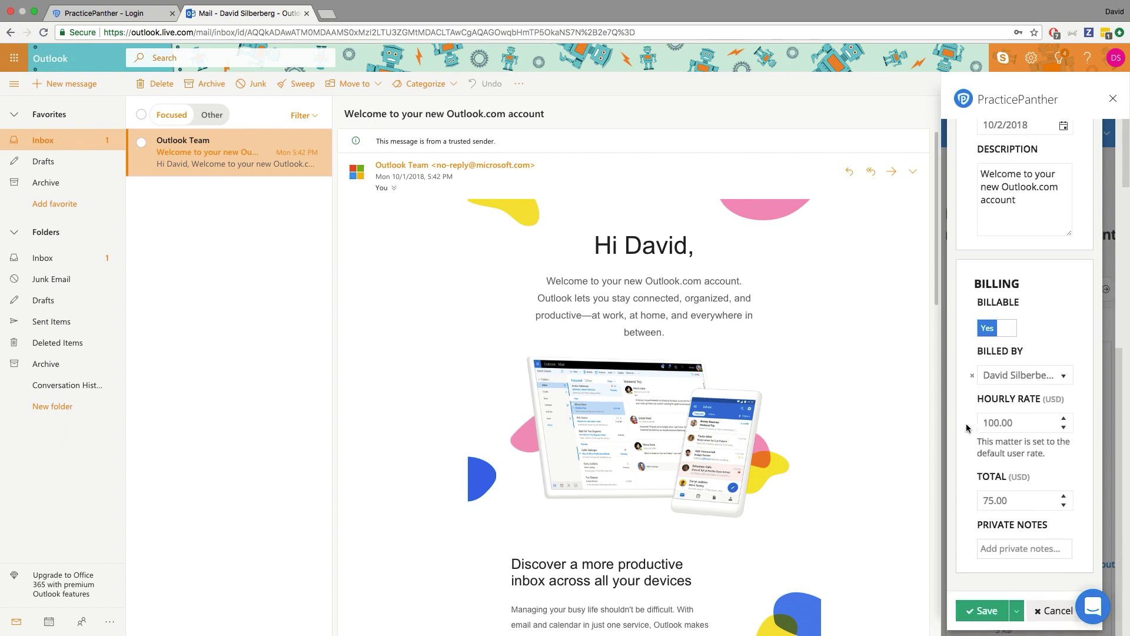
click(982, 611)
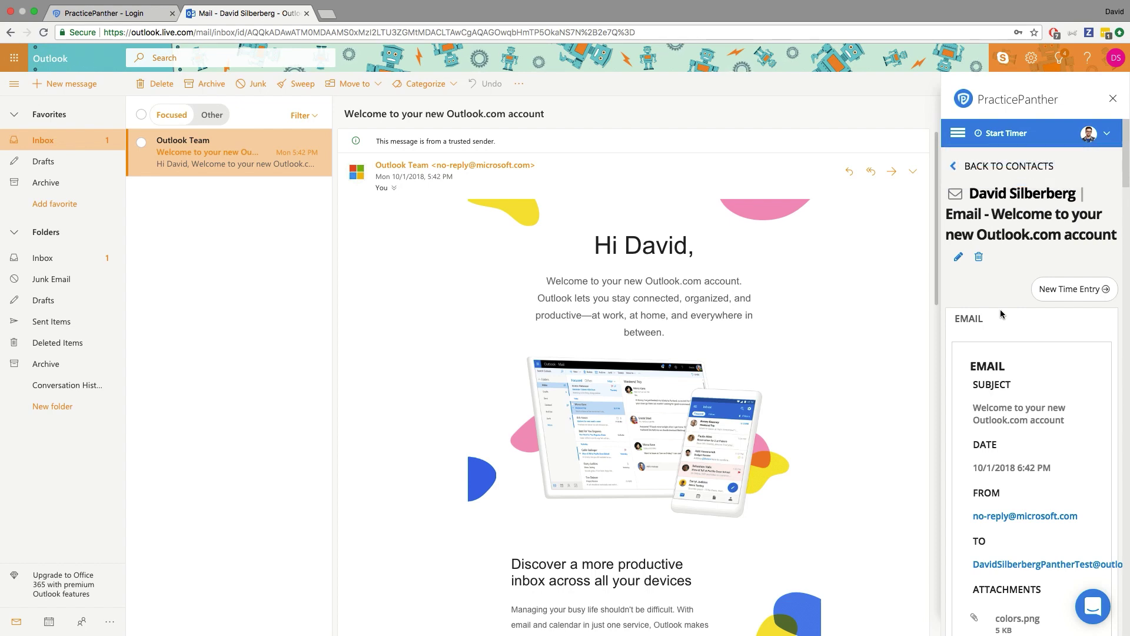
Look over the saved time entry details and go back to the Contacts list.
scroll(1000, 309, down, 3)
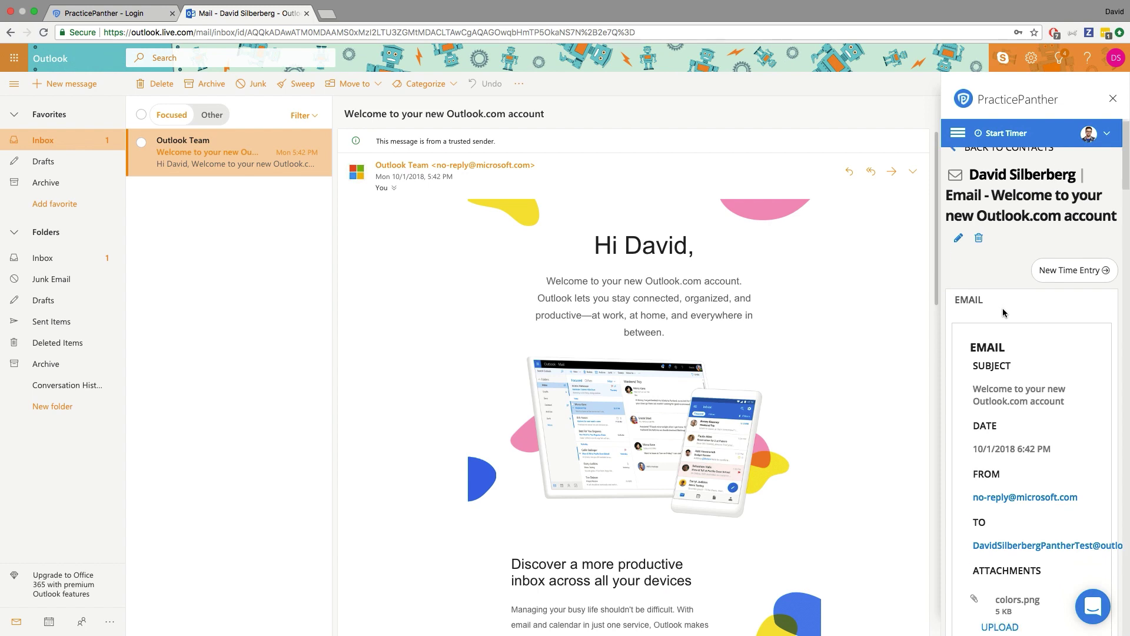
scroll(998, 310, down, 6)
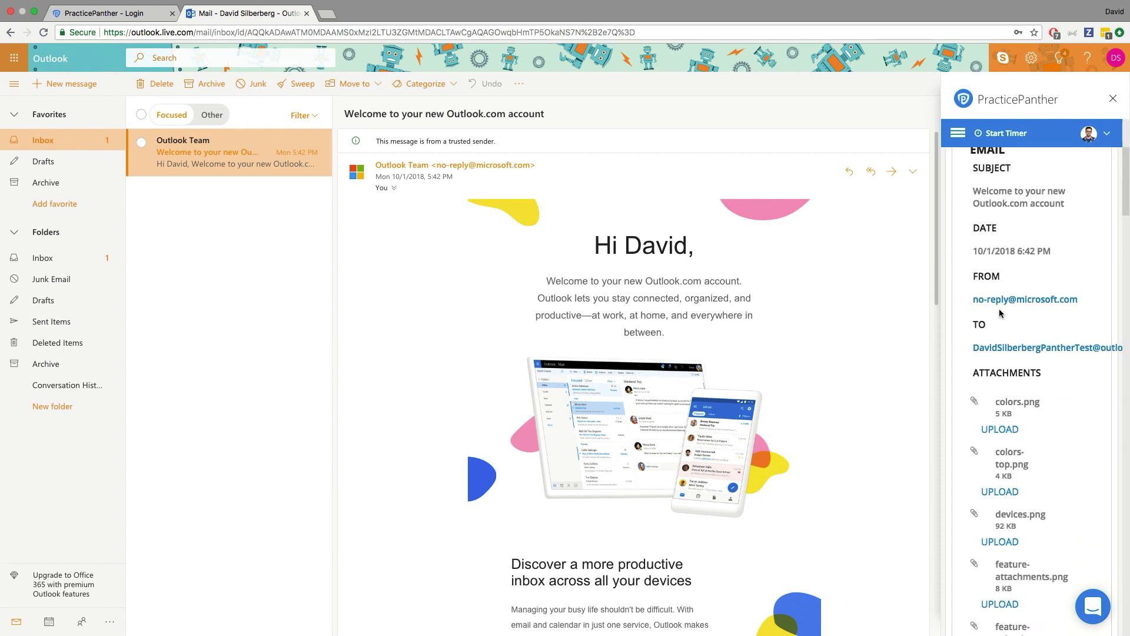
scroll(1001, 305, up, 8)
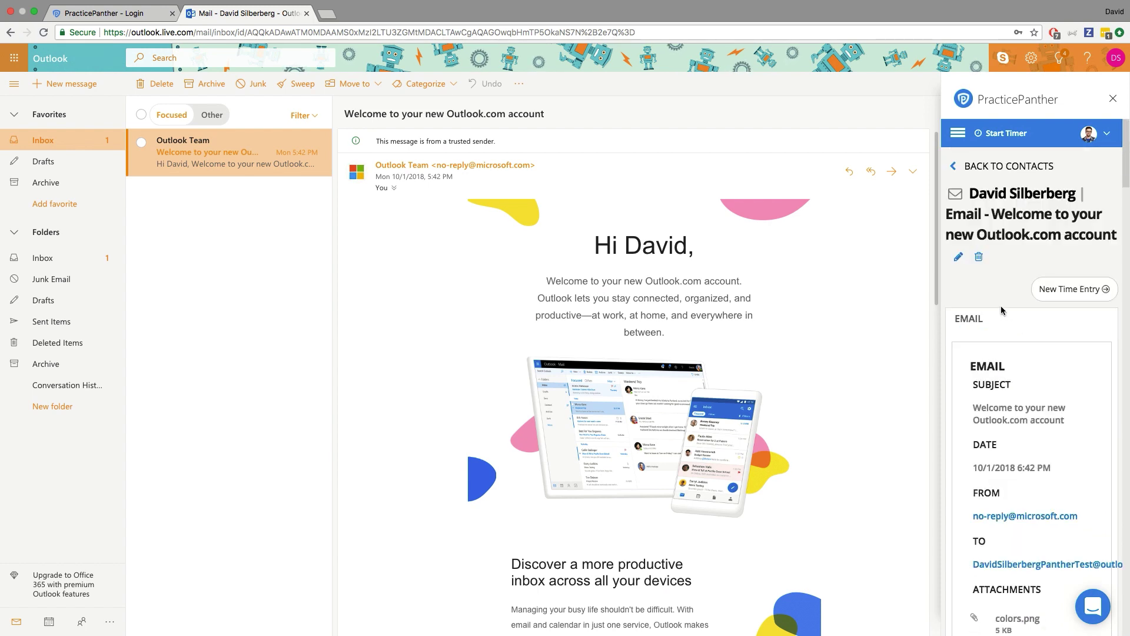
click(966, 171)
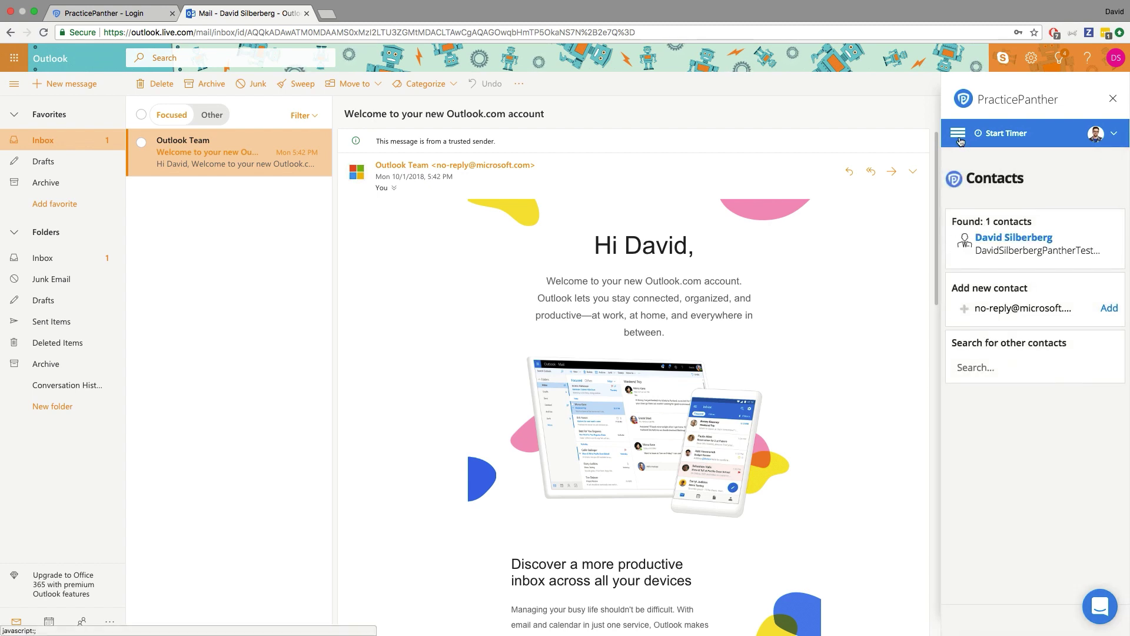
Browse the add-in's Matters list and then its Activities list.
click(958, 134)
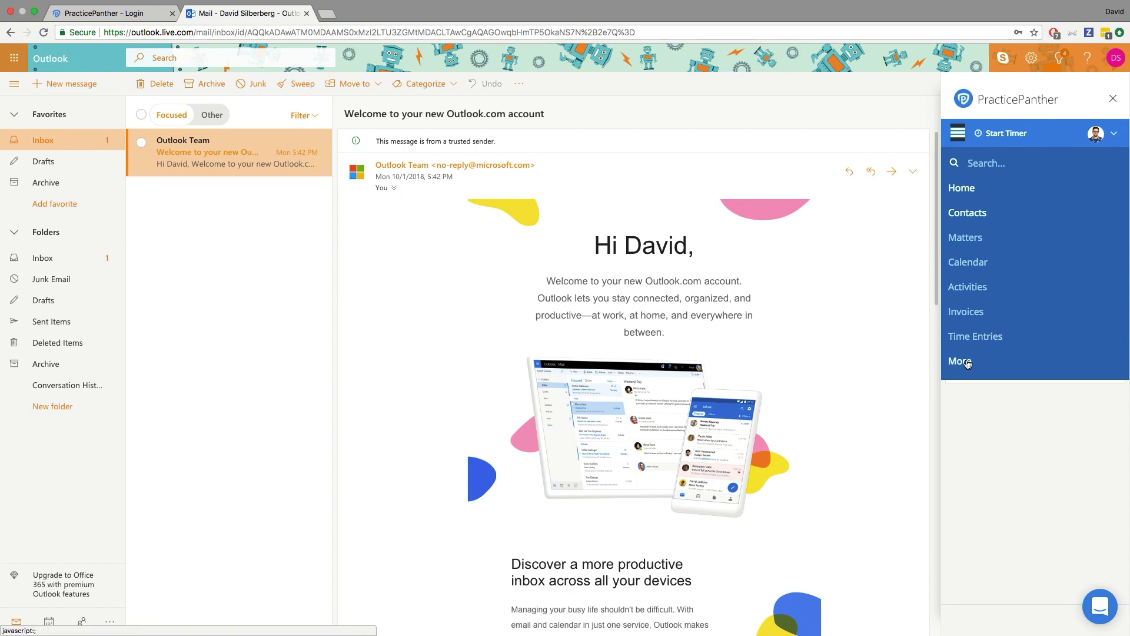
click(968, 237)
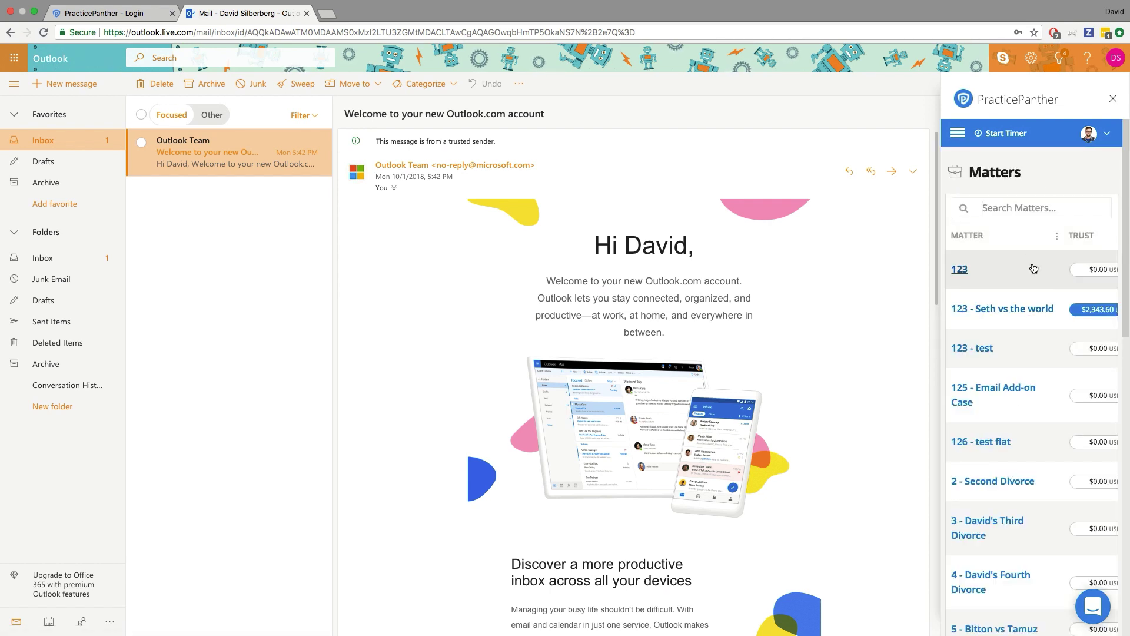
click(958, 133)
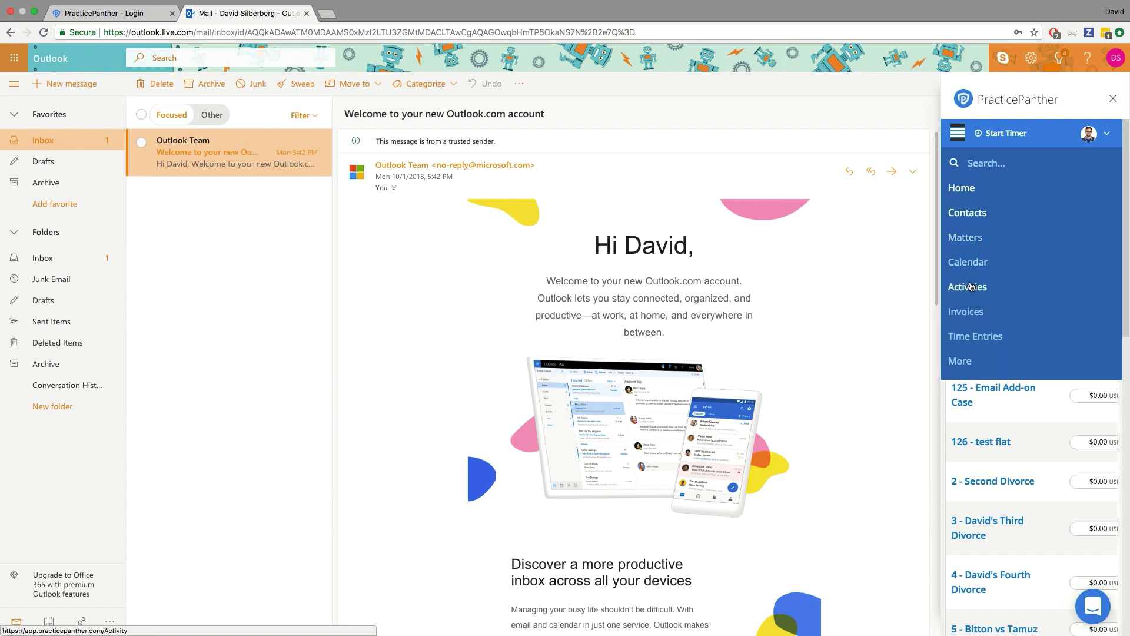
click(1045, 285)
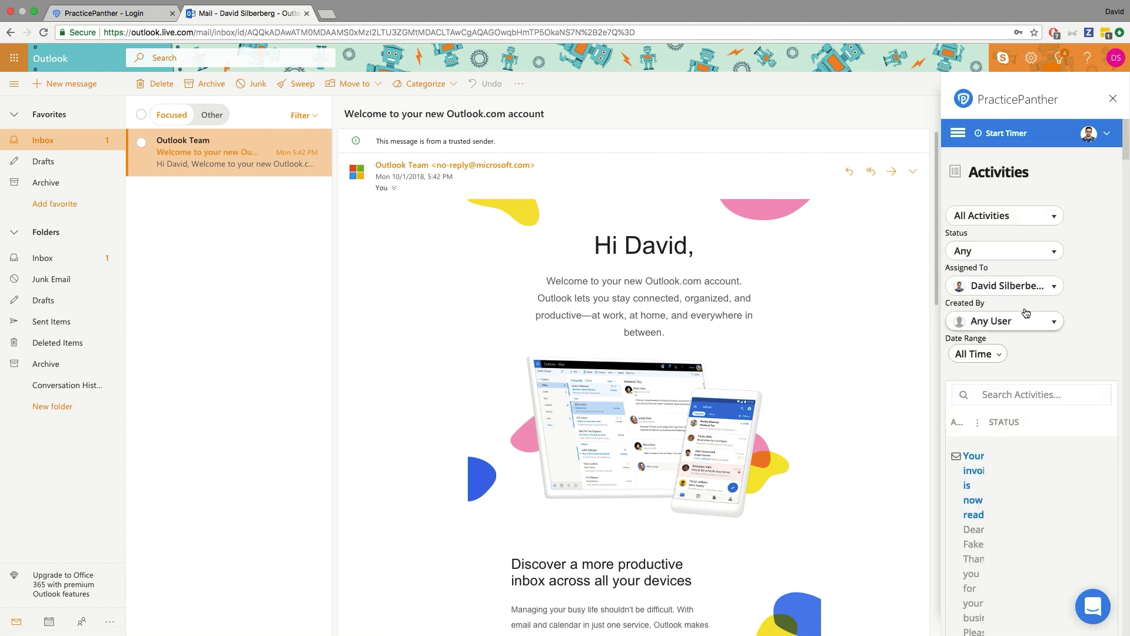
scroll(1048, 342, down, 2)
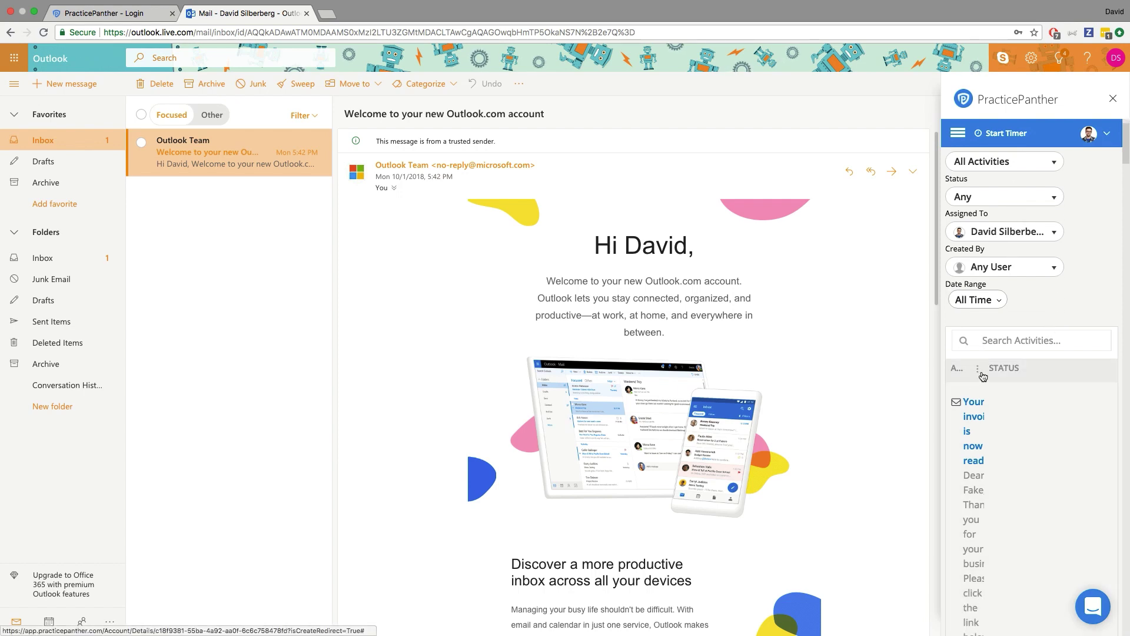
Open the add-in's Calendar and scroll to the October 2018 month view.
click(957, 133)
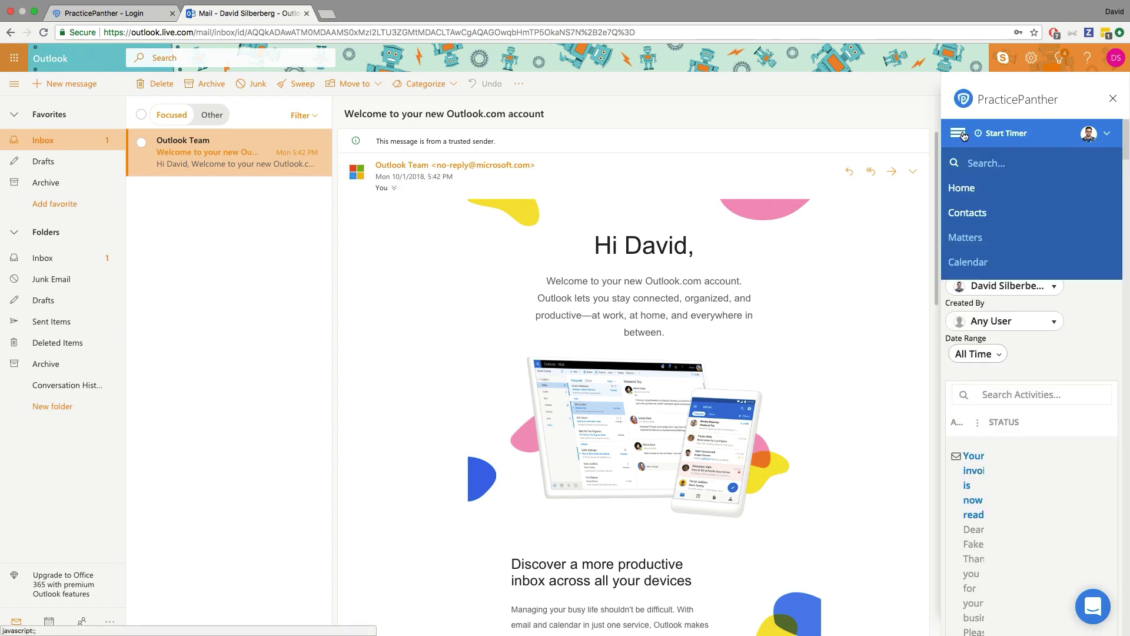
click(991, 272)
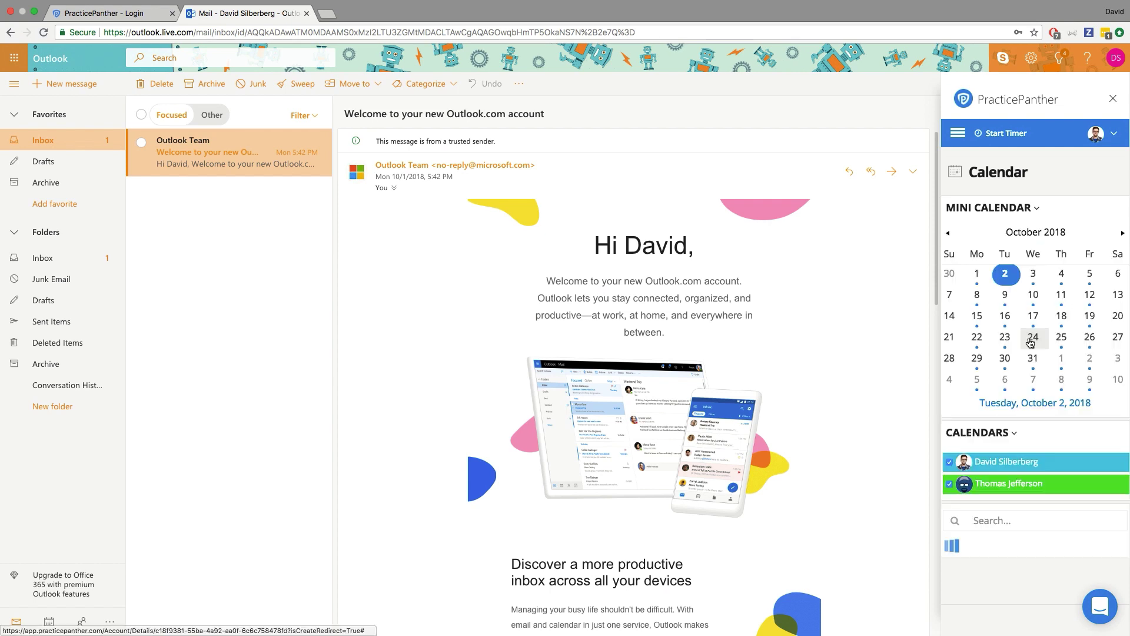
scroll(1036, 345, down, 3)
scroll(1029, 337, down, 1)
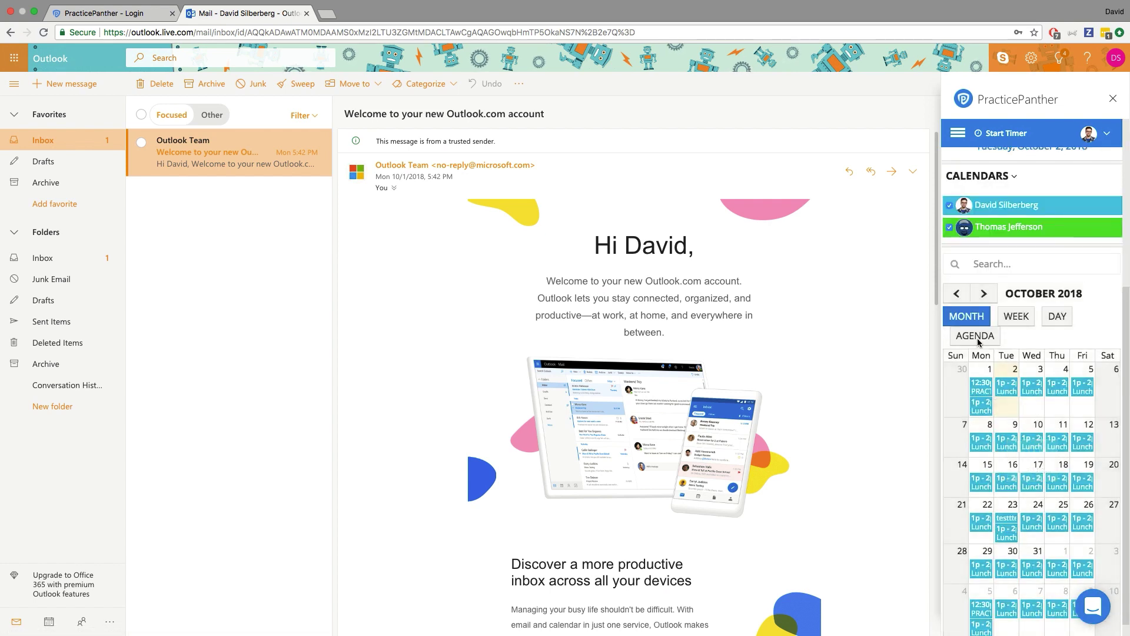
Start a standalone PracticePanther timer with the note 'Taking notes'.
scroll(1000, 235, up, 4)
click(1003, 133)
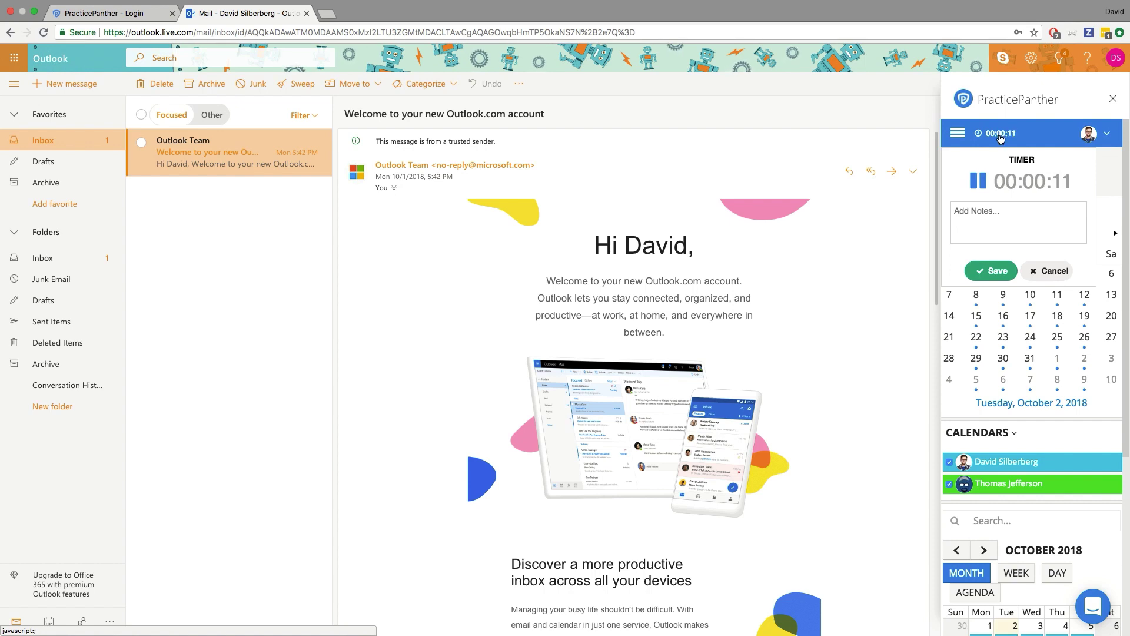
click(1000, 219)
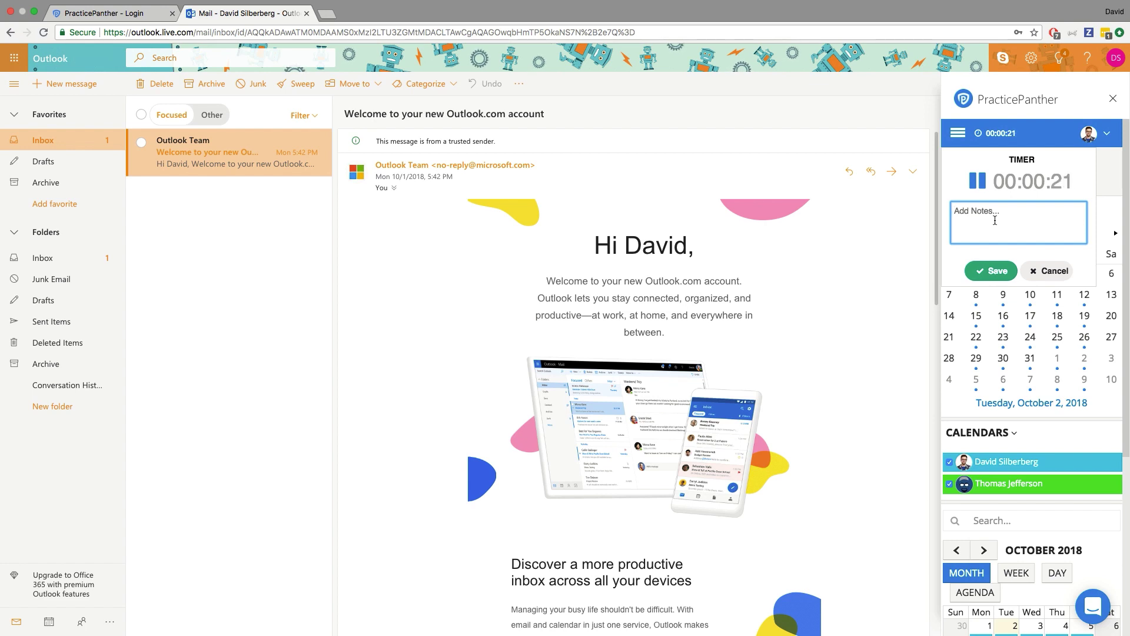
text(Taking notes)
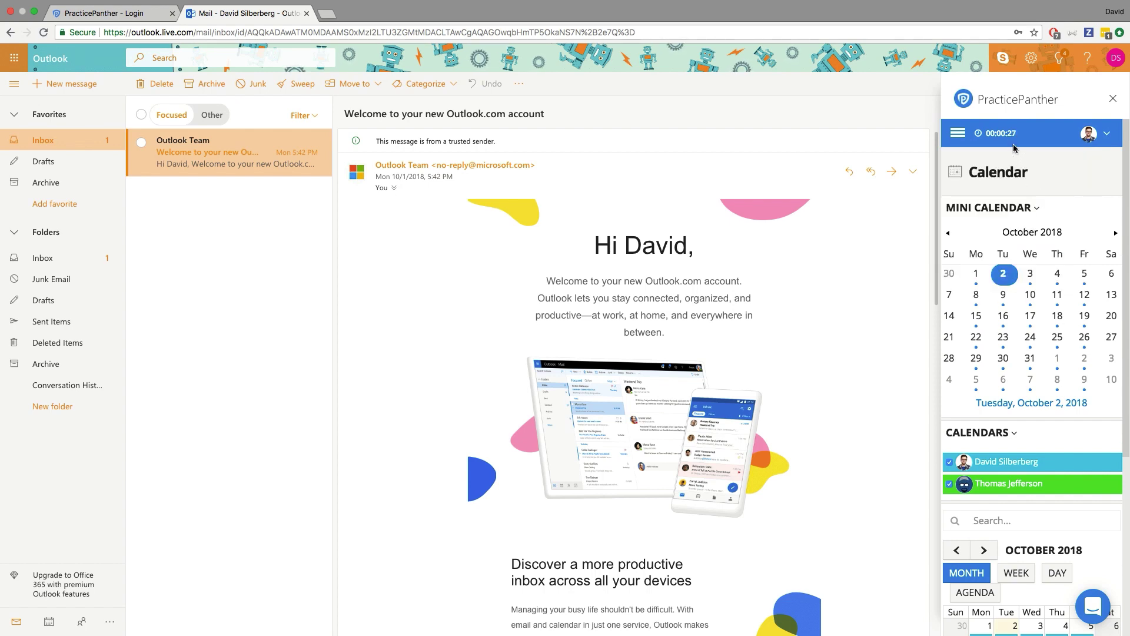
mouse_move(1014, 146)
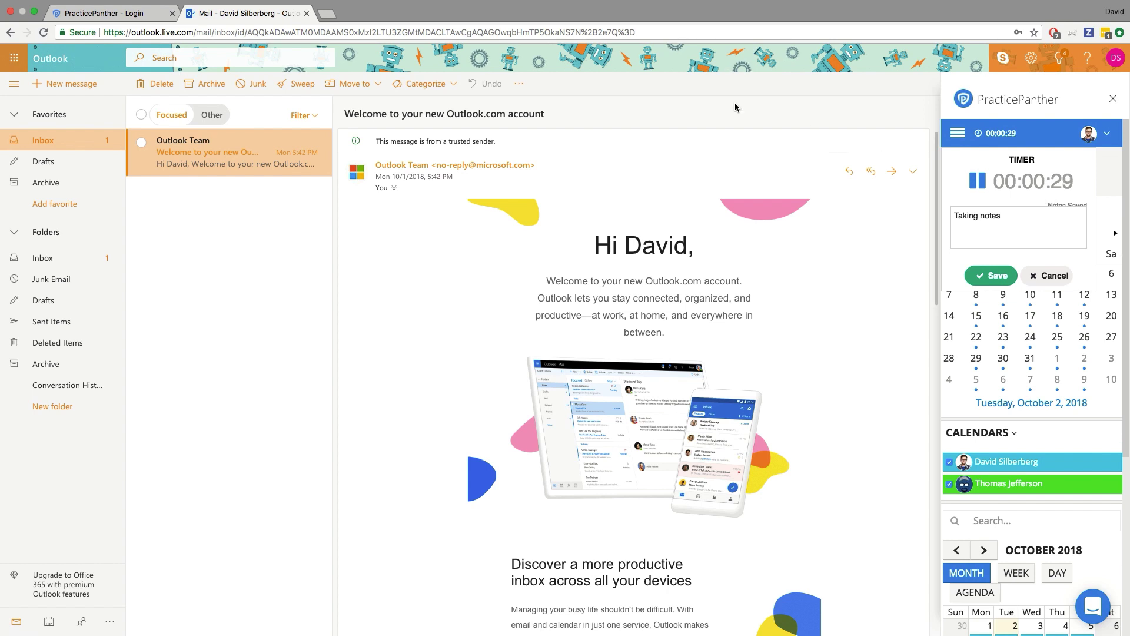
Log in to the PracticePanther web app, check the synced timer's 'Taking notes' note, and return to Outlook.
click(151, 12)
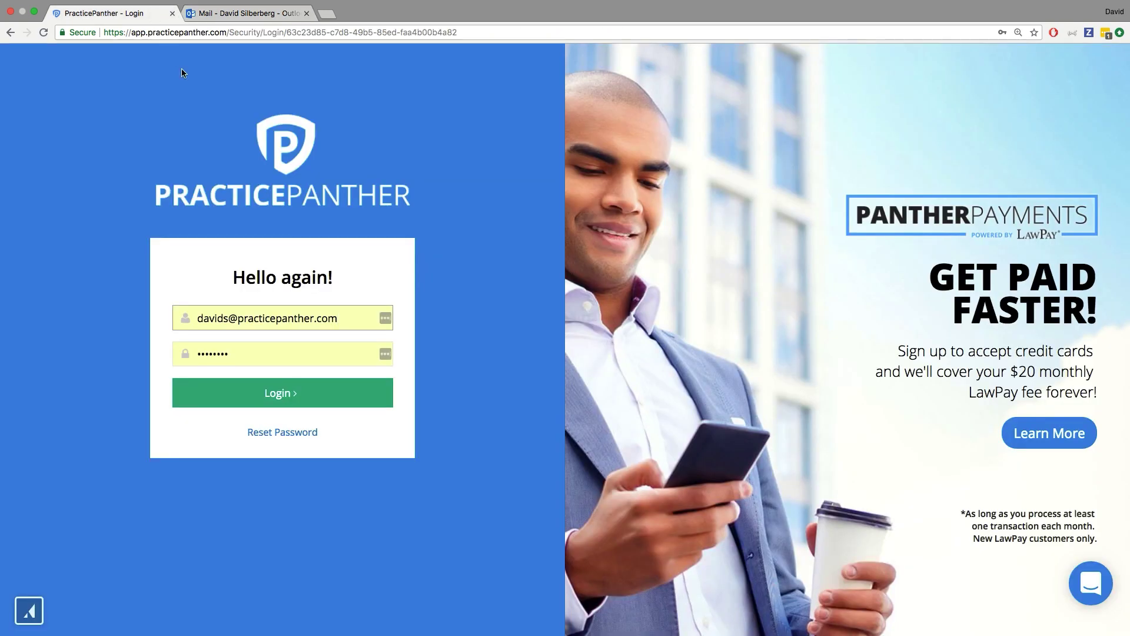
click(292, 383)
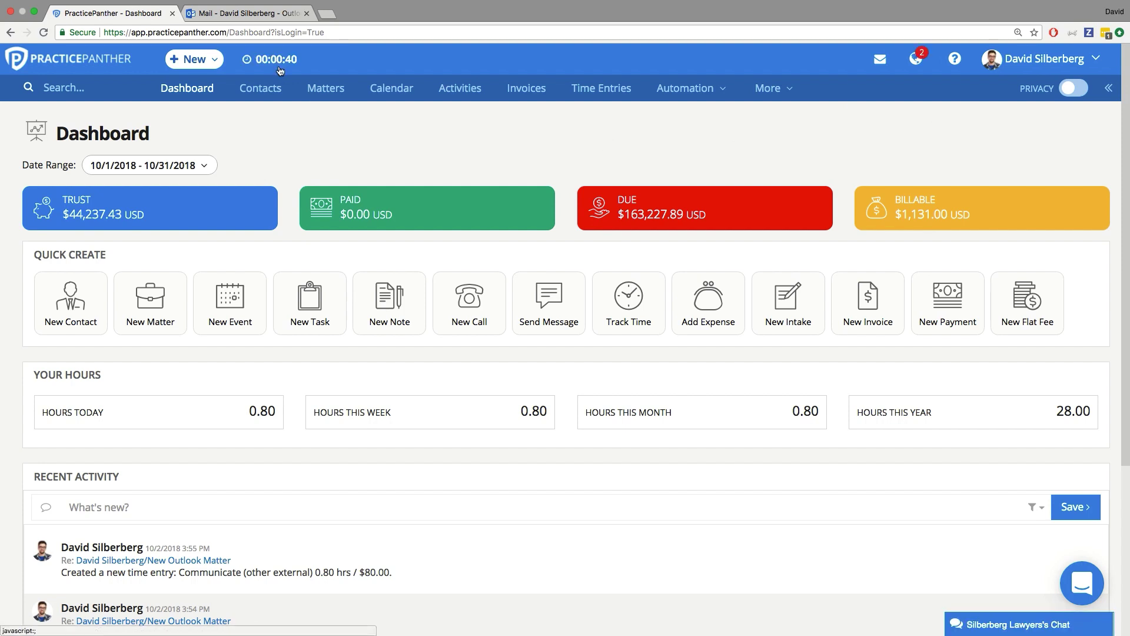
click(1110, 90)
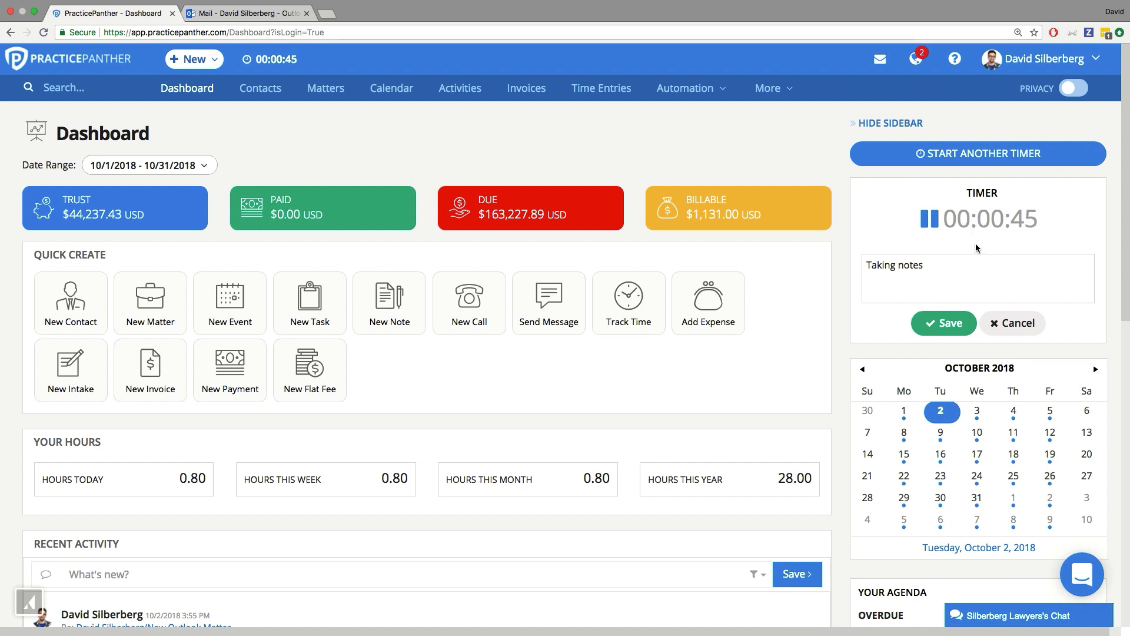
drag(950, 267, 857, 268)
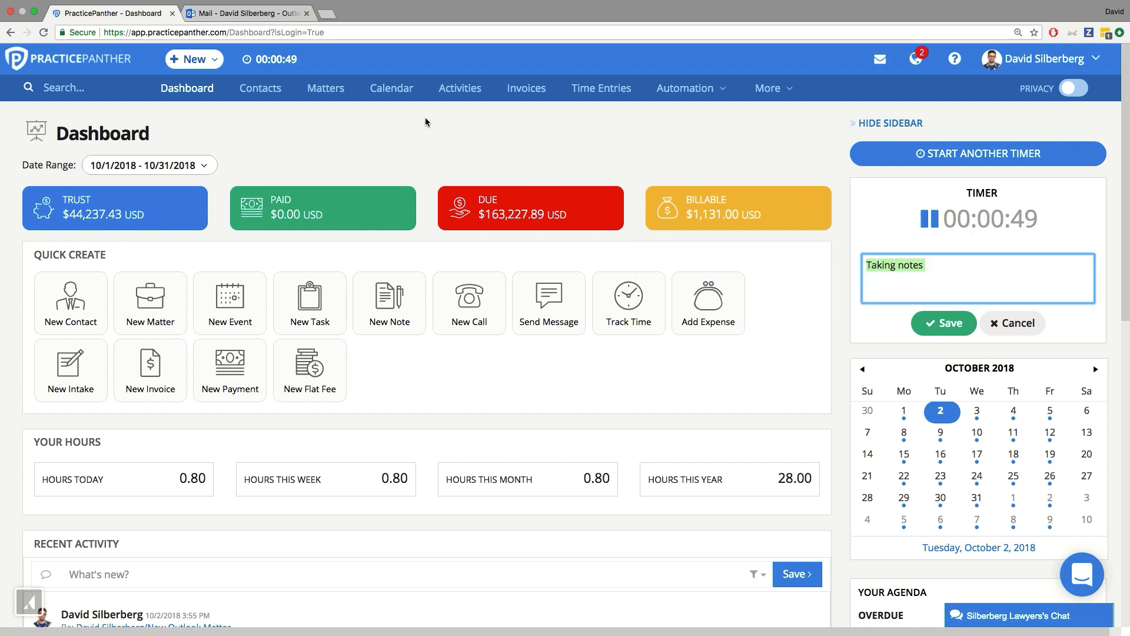
click(263, 21)
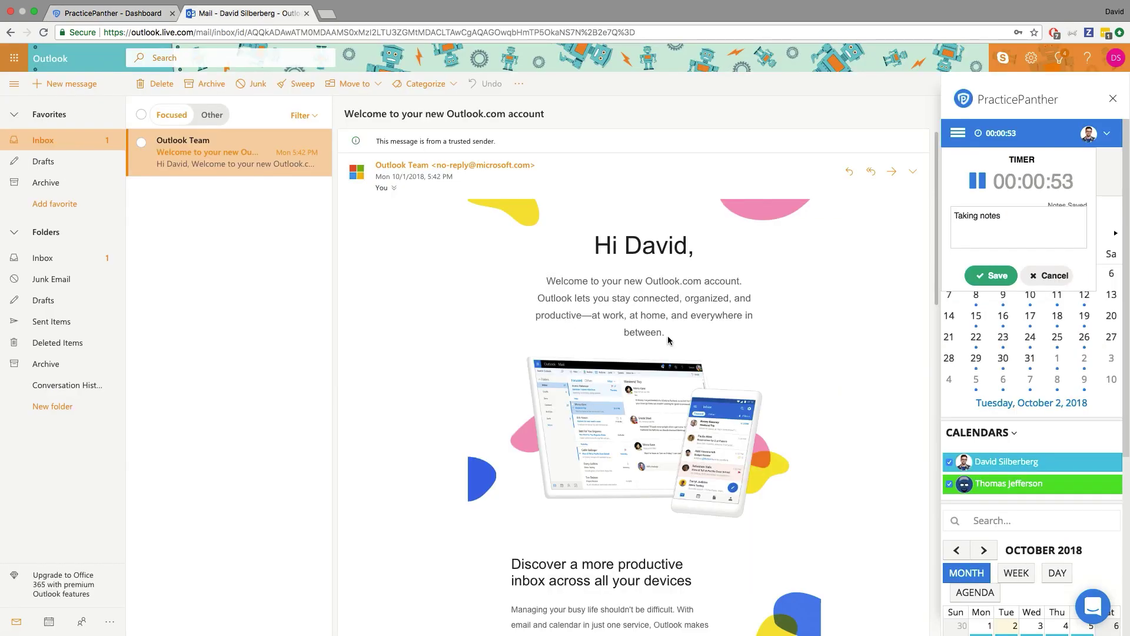